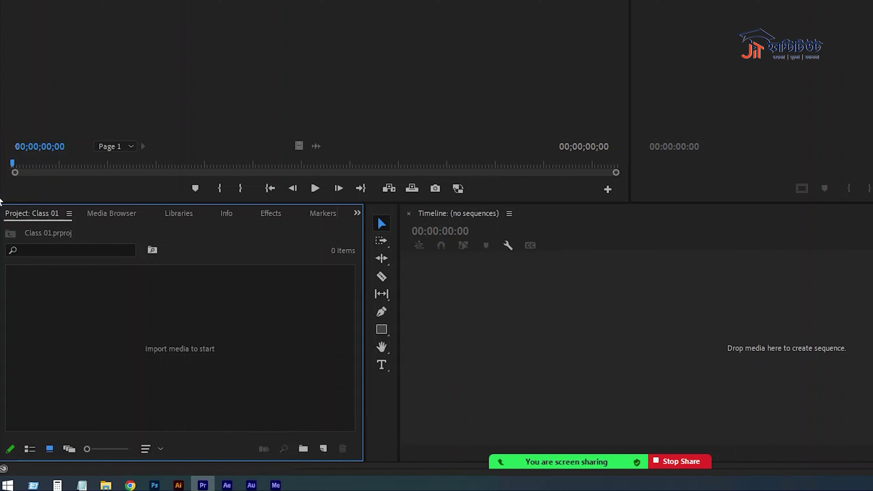
- Close the Media Browser, Libraries, Info, Markers and History panels from the bottom-left group
{"action": "left_click", "coordinate": [118, 213]}
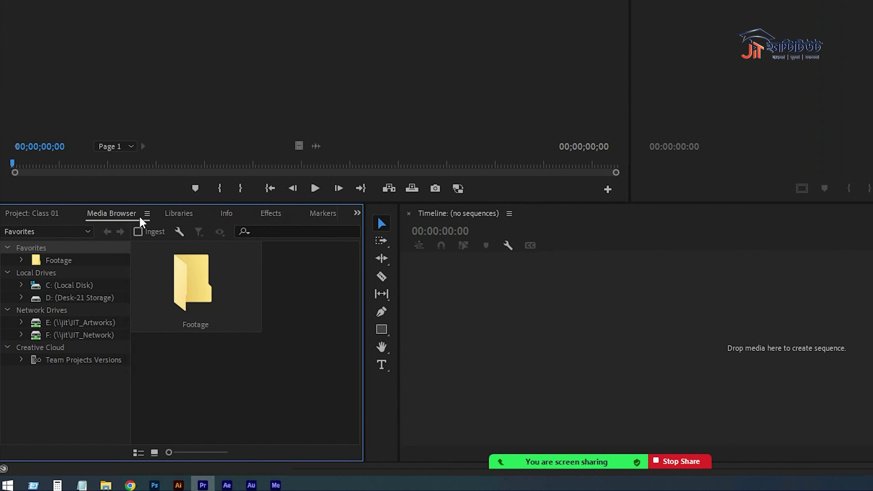
{"action": "left_click", "coordinate": [147, 214]}
{"action": "left_click", "coordinate": [189, 217]}
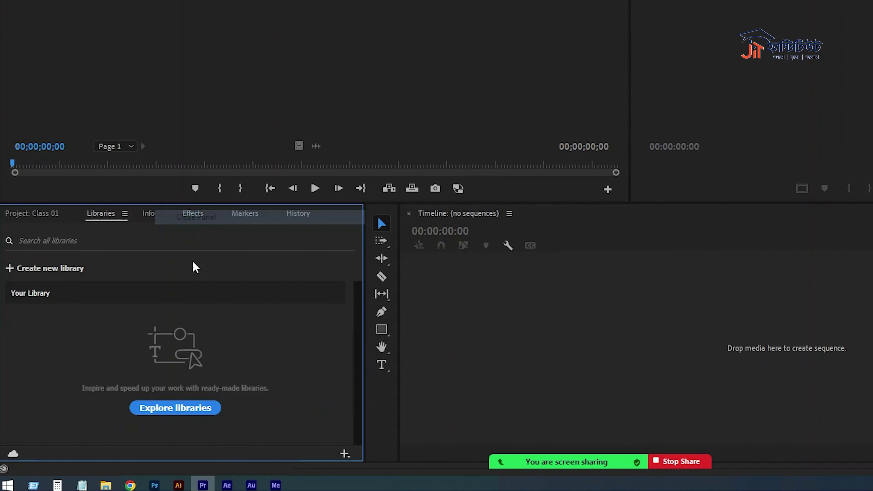
{"action": "left_click", "coordinate": [125, 214]}
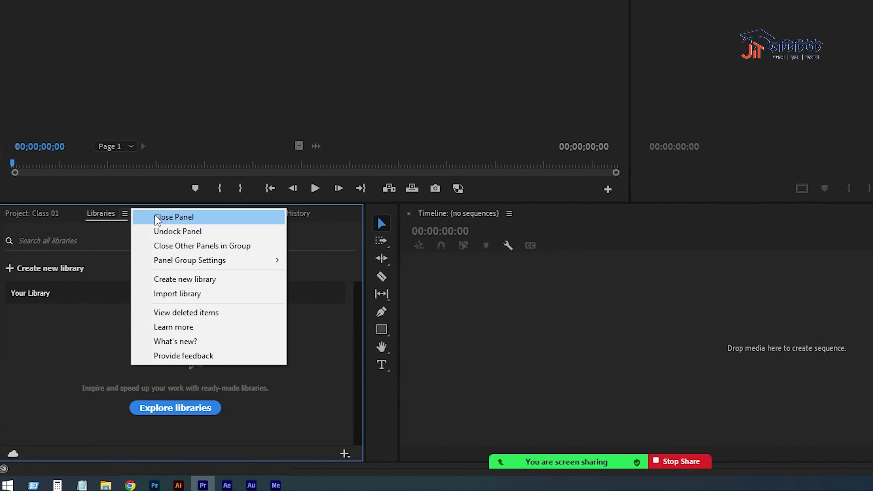
{"action": "left_click", "coordinate": [140, 216]}
{"action": "left_click", "coordinate": [109, 214]}
{"action": "left_click", "coordinate": [142, 217]}
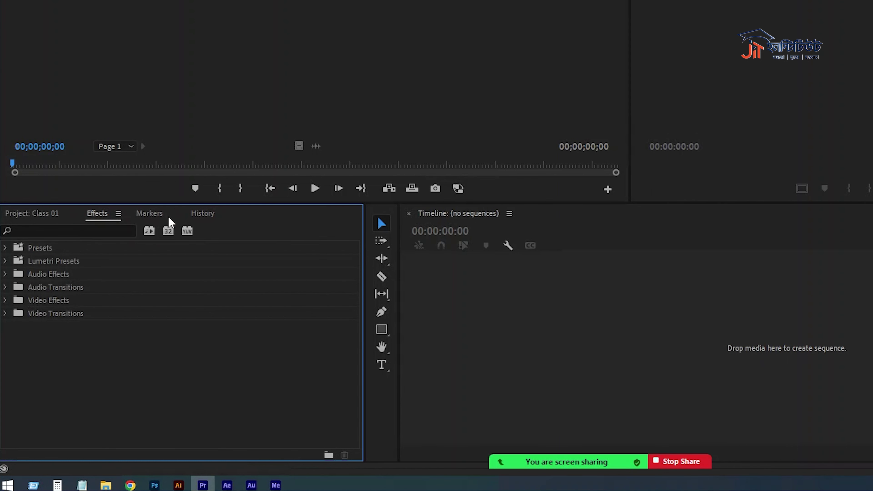
{"action": "left_click", "coordinate": [155, 214]}
{"action": "left_click", "coordinate": [173, 214]}
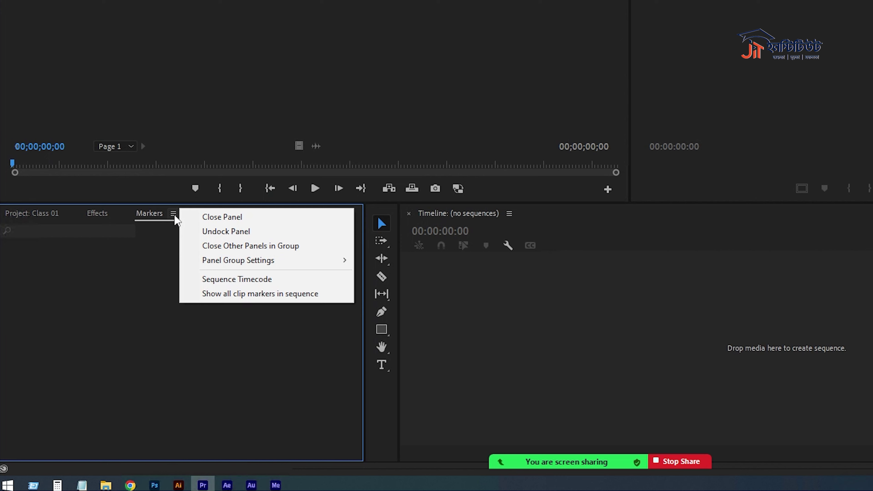
{"action": "left_click", "coordinate": [243, 218]}
{"action": "left_click", "coordinate": [169, 213]}
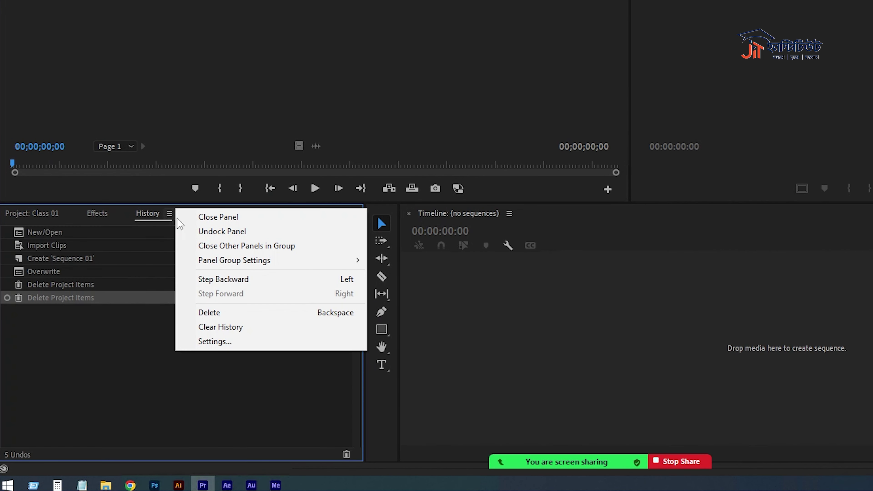
{"action": "left_click", "coordinate": [218, 216]}
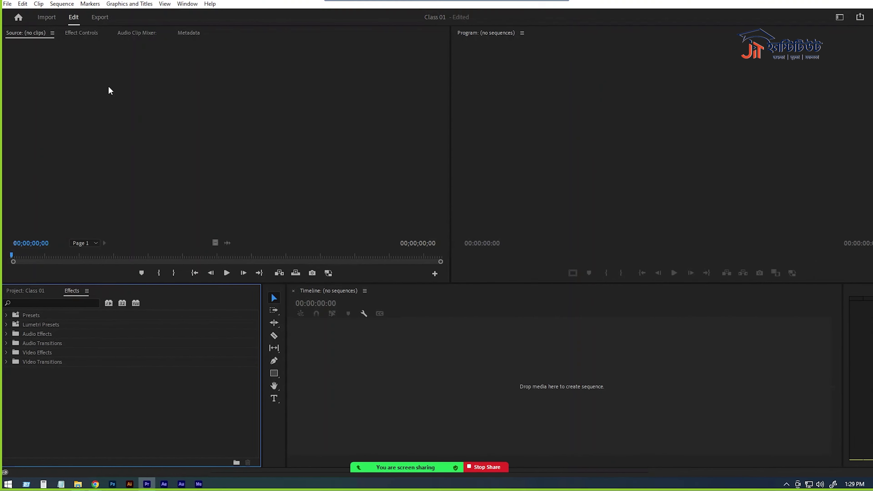
- Check Effect Controls and Audio Clip Mixer, then bring Metadata forward to show its clip and file fields
{"action": "left_click", "coordinate": [88, 49]}
{"action": "left_click", "coordinate": [148, 45]}
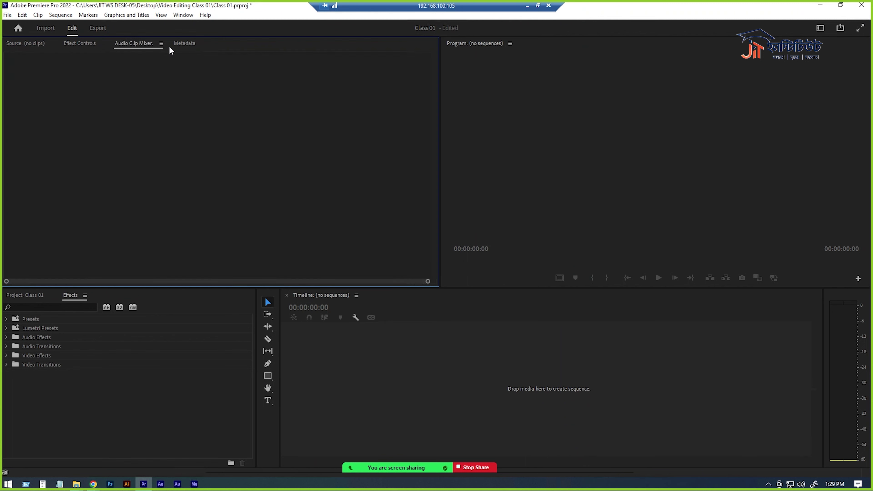
{"action": "left_click", "coordinate": [184, 43]}
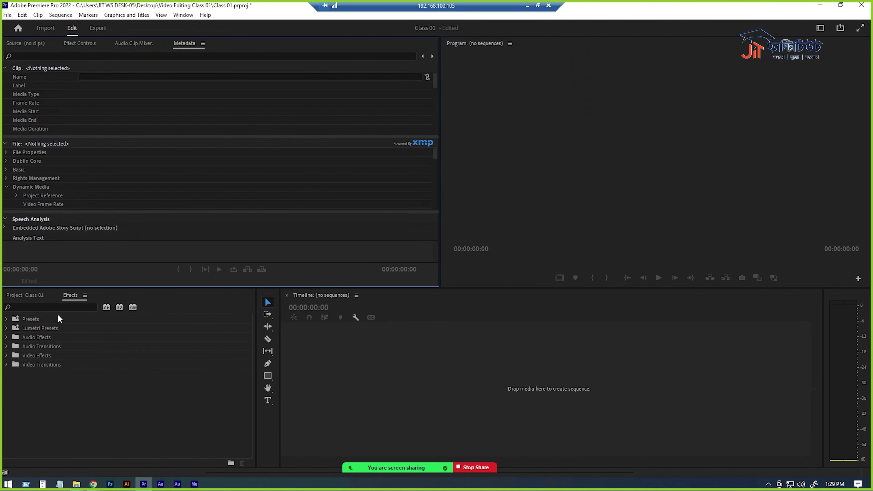
- Try dragging Effects out of the Project group, then open and dismiss the Window menu
{"action": "mouse_move", "coordinate": [71, 296]}
{"action": "left_mouse_down"}
{"action": "mouse_move", "coordinate": [294, 411]}
{"action": "mouse_move", "coordinate": [872, 179]}
{"action": "left_mouse_up"}
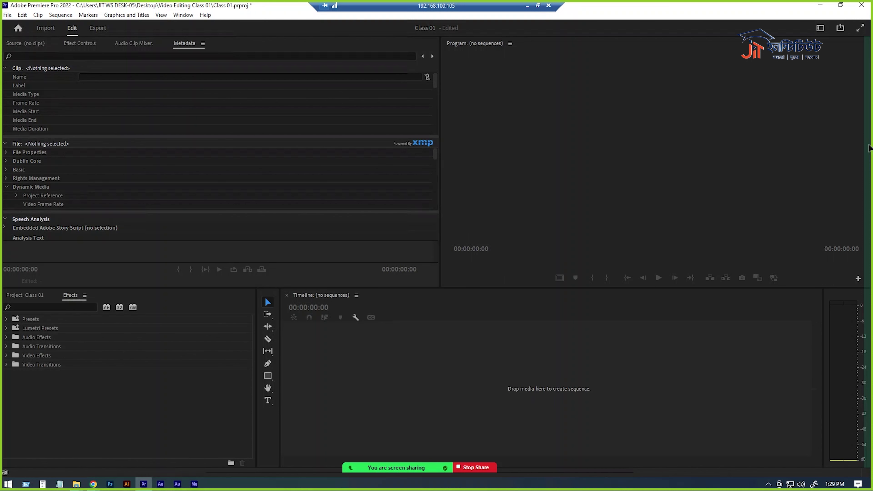
{"action": "left_click", "coordinate": [24, 296]}
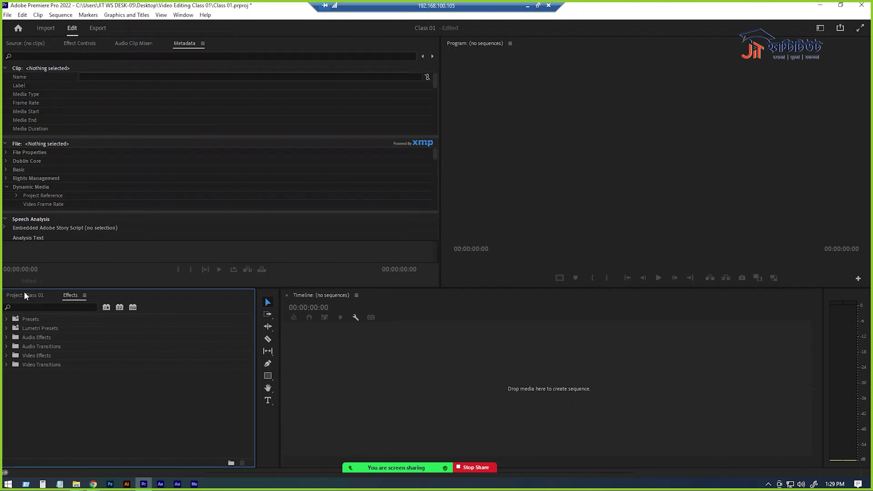
{"action": "left_click", "coordinate": [184, 15]}
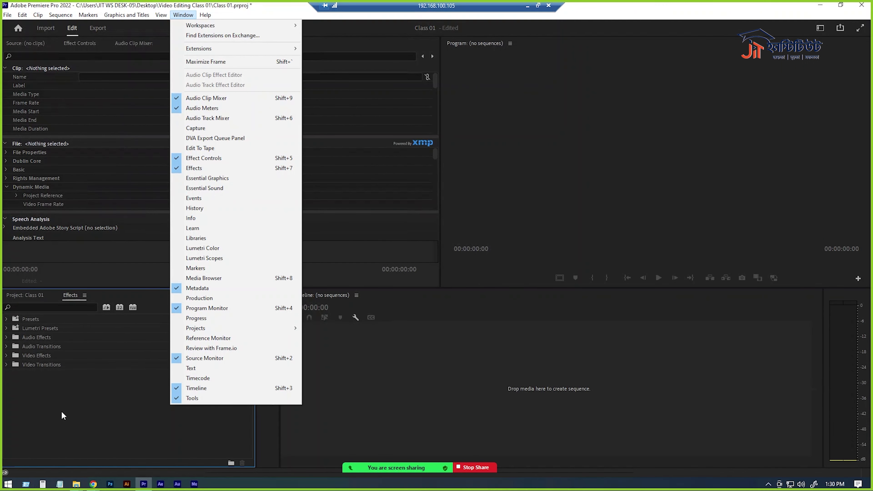
{"action": "left_click", "coordinate": [62, 413]}
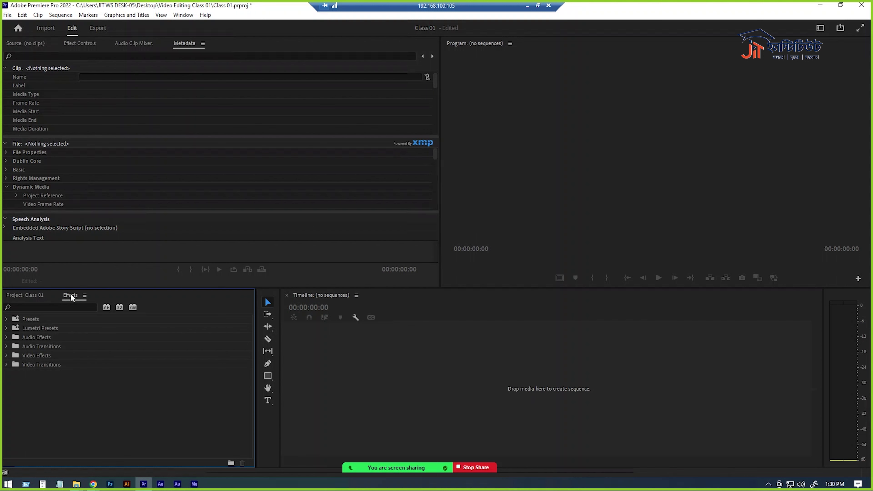
- Dock Effects right of the Program monitor, widen the Timeline over the audio meters, and lift Project upward
{"action": "left_click_drag", "start_coordinate": [72, 298], "coordinate": [871, 103]}
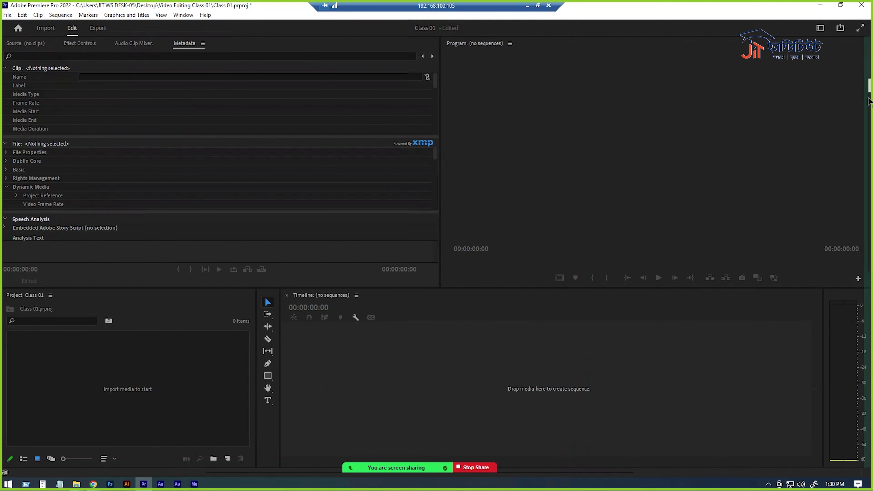
{"action": "mouse_move", "coordinate": [869, 99]}
{"action": "left_mouse_down"}
{"action": "mouse_move", "coordinate": [851, 101]}
{"action": "mouse_move", "coordinate": [870, 105]}
{"action": "left_mouse_up"}
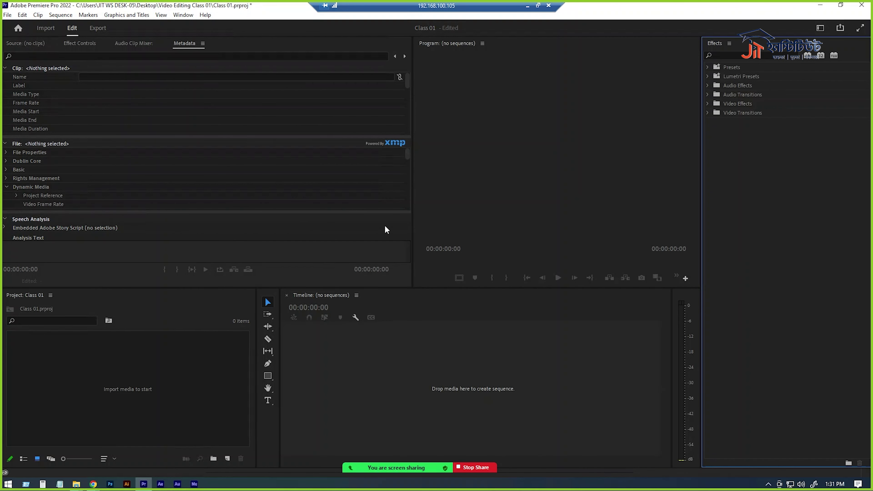
{"action": "left_click_drag", "start_coordinate": [503, 357], "coordinate": [504, 358]}
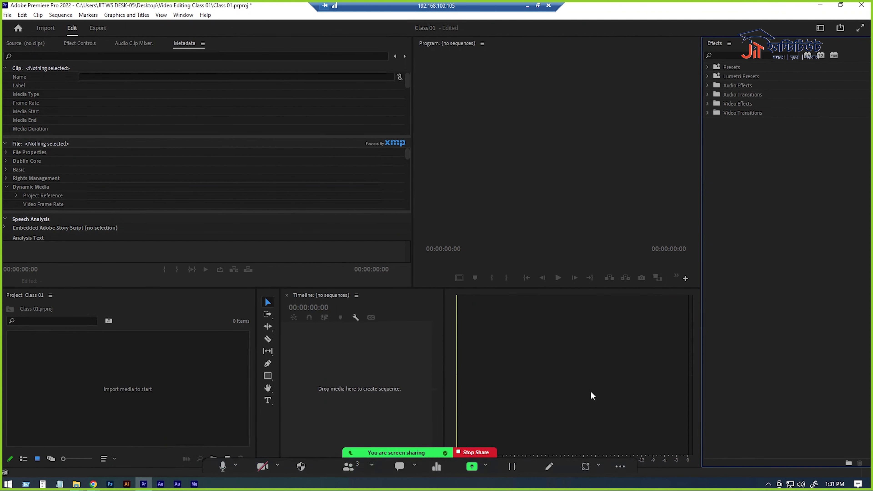
{"action": "left_click_drag", "start_coordinate": [467, 340], "coordinate": [675, 346]}
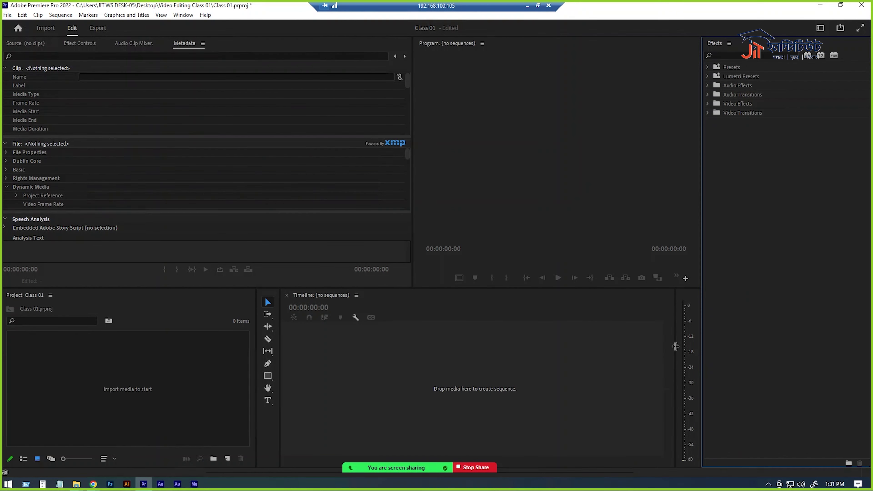
{"action": "left_click_drag", "start_coordinate": [676, 346], "coordinate": [673, 347]}
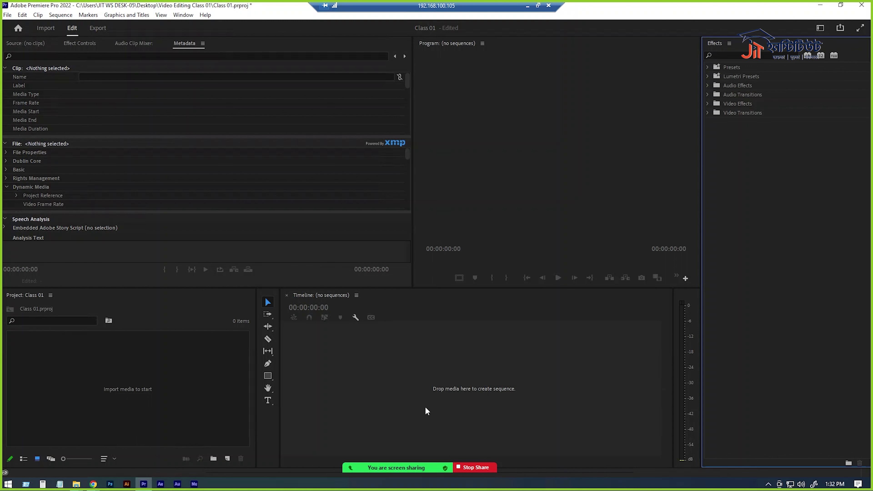
{"action": "mouse_move", "coordinate": [27, 296]}
{"action": "left_mouse_down"}
{"action": "mouse_move", "coordinate": [23, 315]}
{"action": "mouse_move", "coordinate": [14, 124]}
{"action": "mouse_move", "coordinate": [36, 102]}
{"action": "left_mouse_up"}
- Close the Metadata panel, leaving Source, Effect Controls and Audio Clip Mixer in that group
{"action": "left_click", "coordinate": [386, 43]}
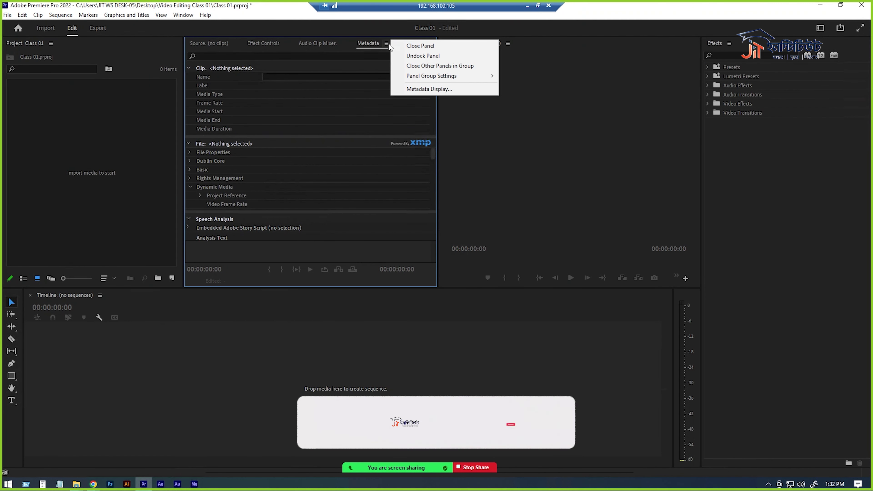
{"action": "left_click", "coordinate": [425, 48]}
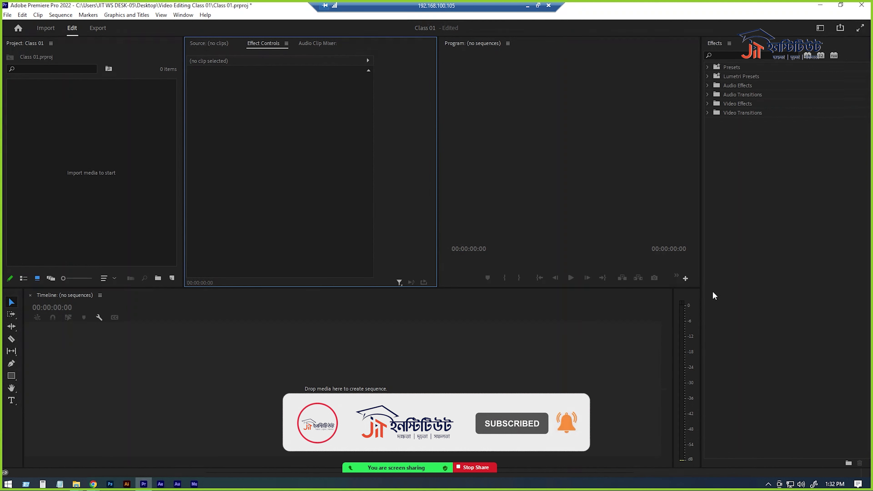
{"action": "left_click", "coordinate": [282, 368]}
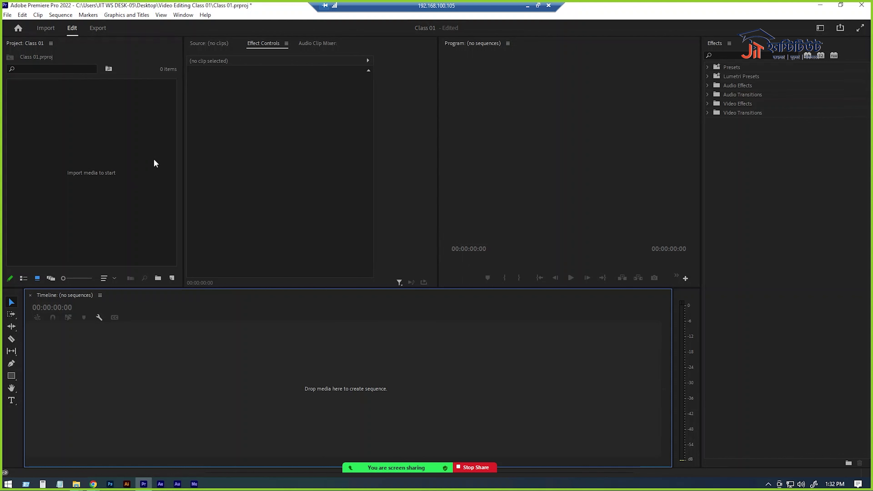
- Click through Source, Effect Controls, Program, Effects and Timeline panels to check the settled layout
{"action": "left_click", "coordinate": [221, 45]}
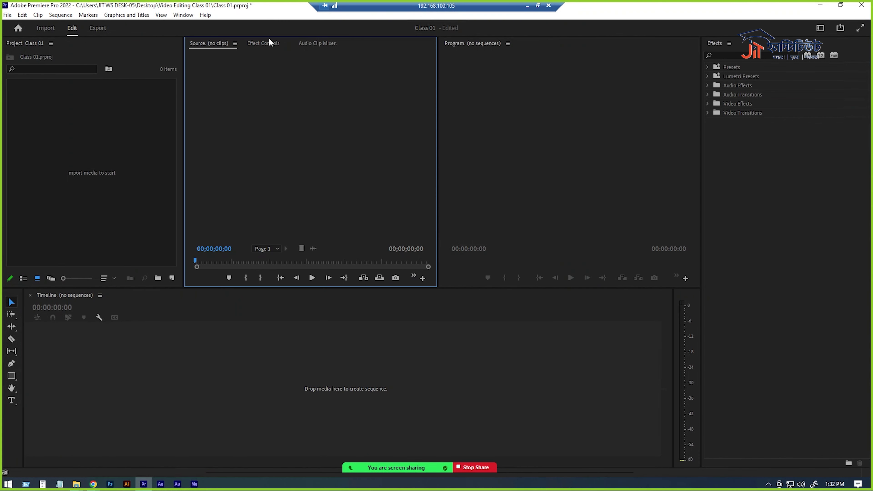
{"action": "left_click", "coordinate": [275, 49]}
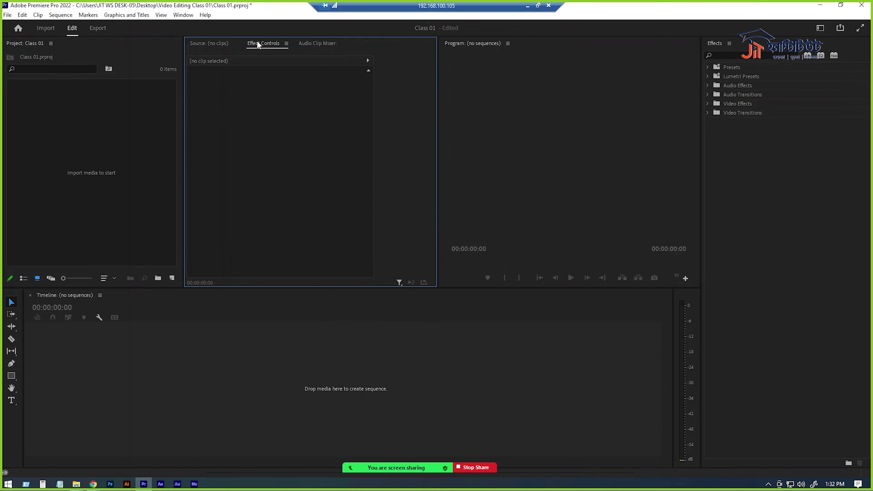
{"action": "left_click", "coordinate": [570, 123]}
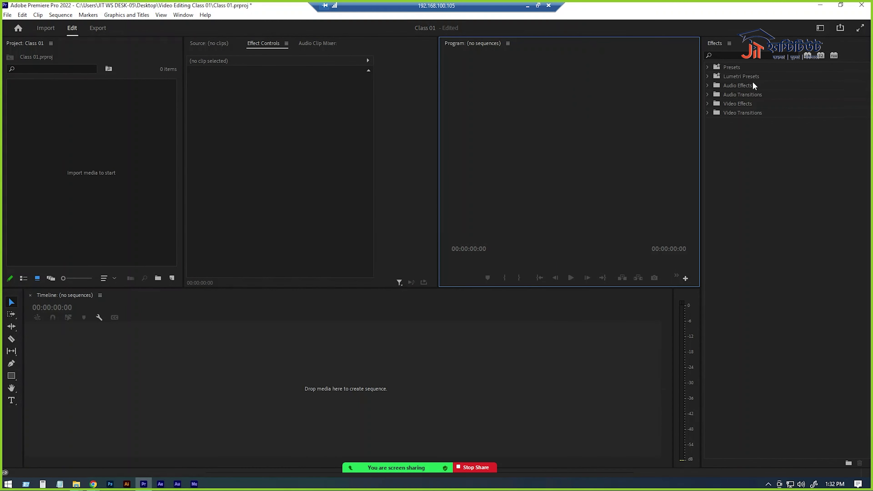
{"action": "left_click", "coordinate": [761, 43]}
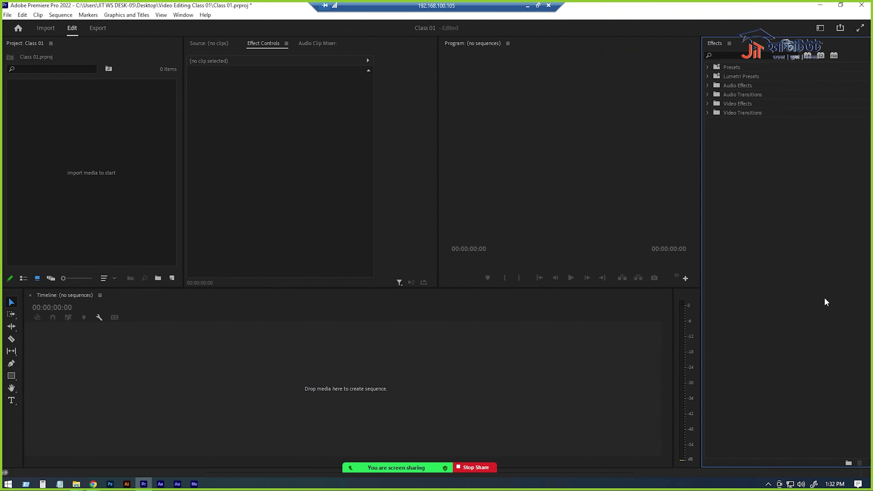
{"action": "left_click", "coordinate": [67, 363]}
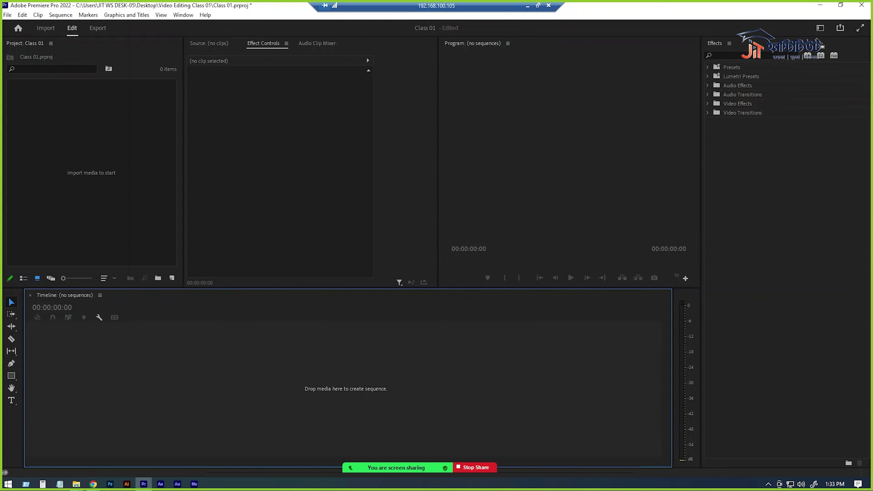
- Save the layout as a new workspace named 'Class Workspace' and confirm it in the workspaces list
{"action": "left_click", "coordinate": [821, 29]}
{"action": "left_click", "coordinate": [761, 160]}
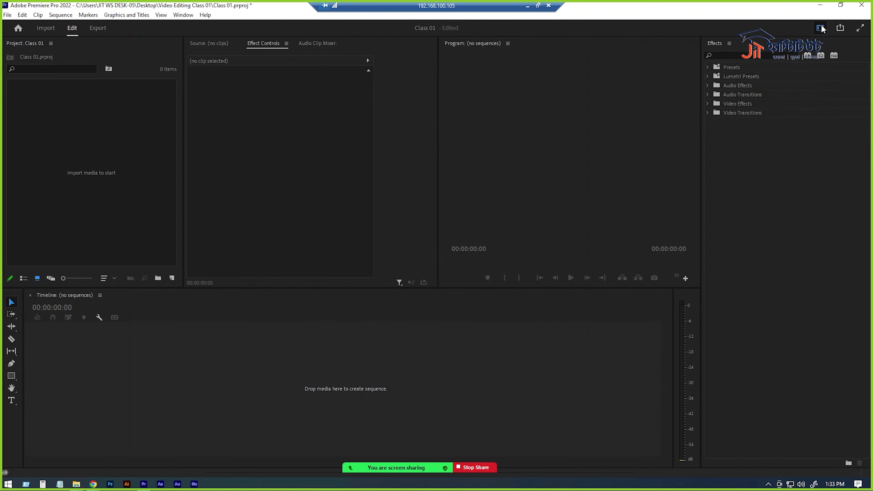
{"action": "left_click", "coordinate": [178, 14]}
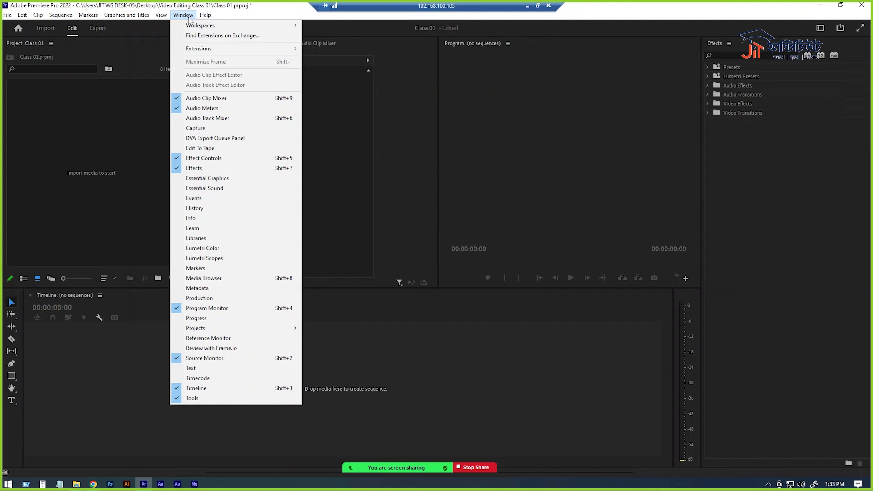
{"action": "mouse_move", "coordinate": [222, 27]}
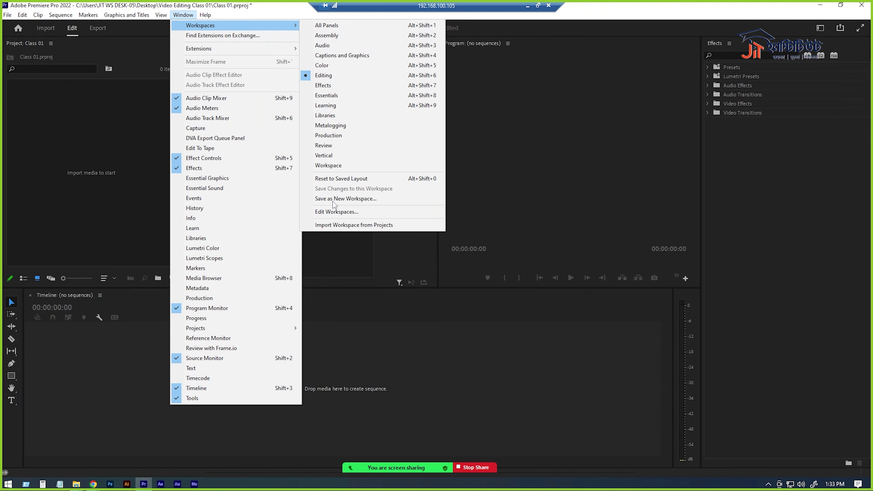
{"action": "left_click", "coordinate": [390, 203]}
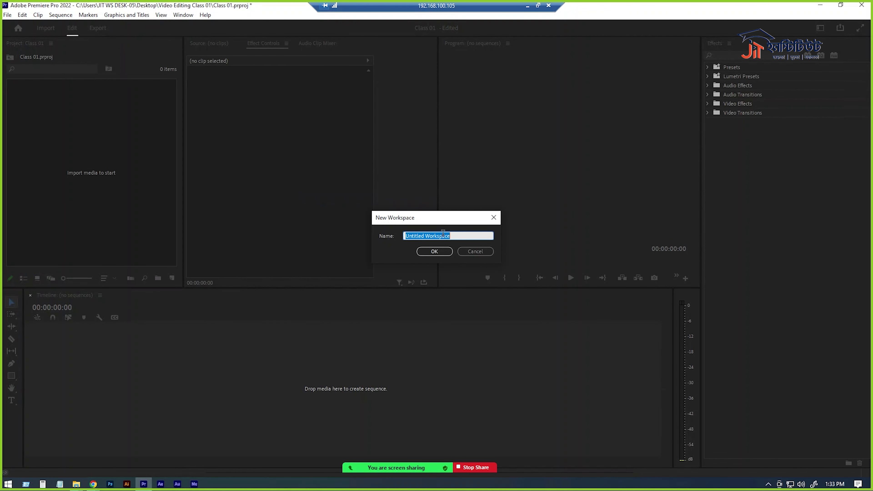
{"action": "left_click_drag", "start_coordinate": [425, 234], "coordinate": [339, 237]}
{"action": "type", "text": "Class"}
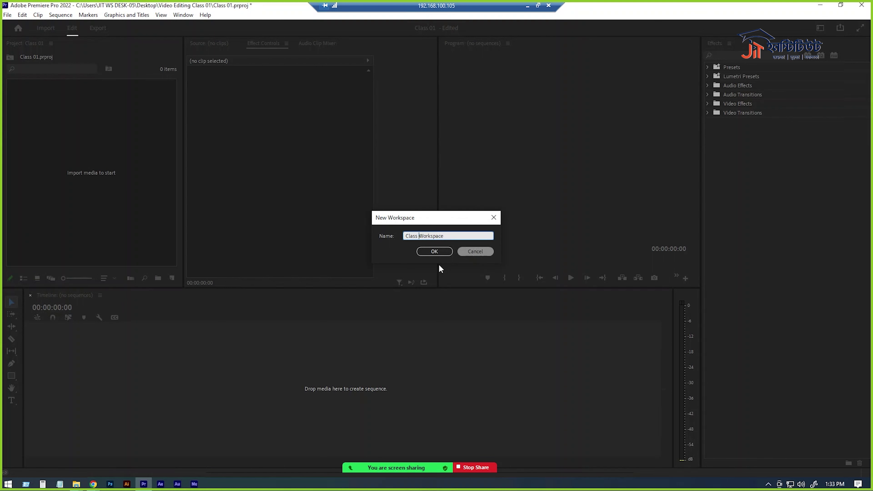
{"action": "left_click", "coordinate": [434, 253]}
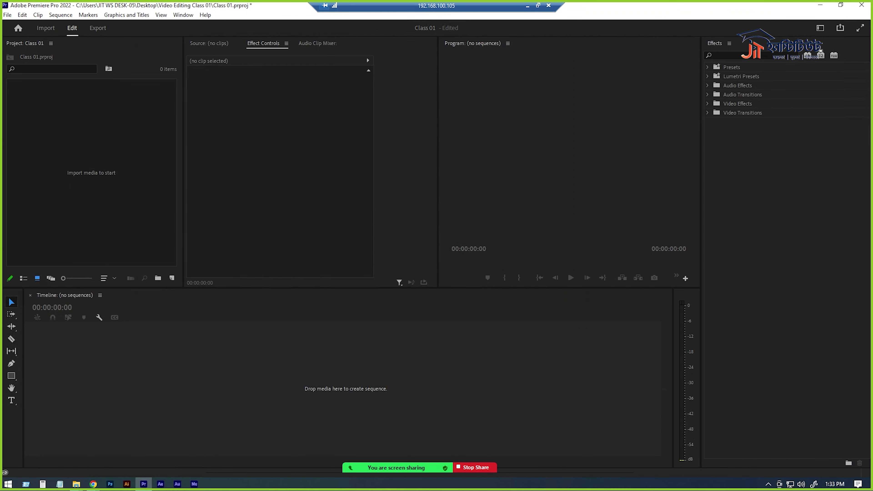
{"action": "left_click", "coordinate": [820, 28]}
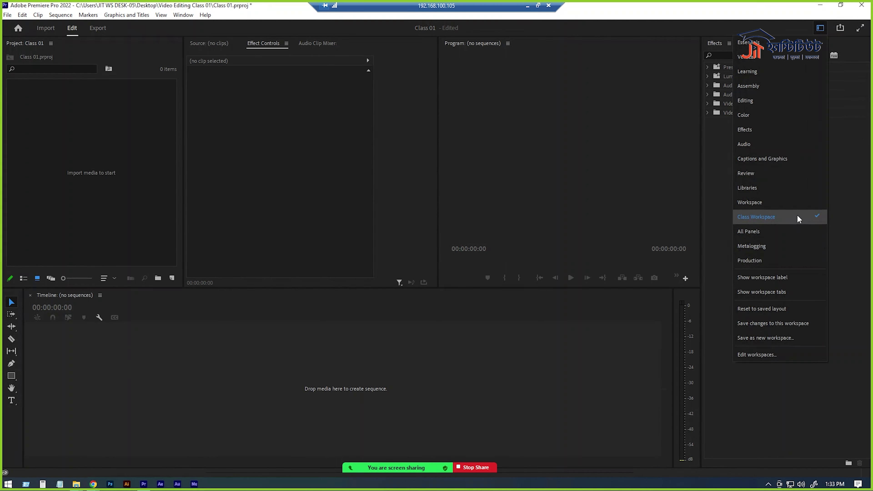
- Cancel the Save as New Workspace dialog from Window > Workspaces, keeping Class Workspace unchanged
{"action": "left_click", "coordinate": [183, 15]}
{"action": "mouse_move", "coordinate": [205, 15]}
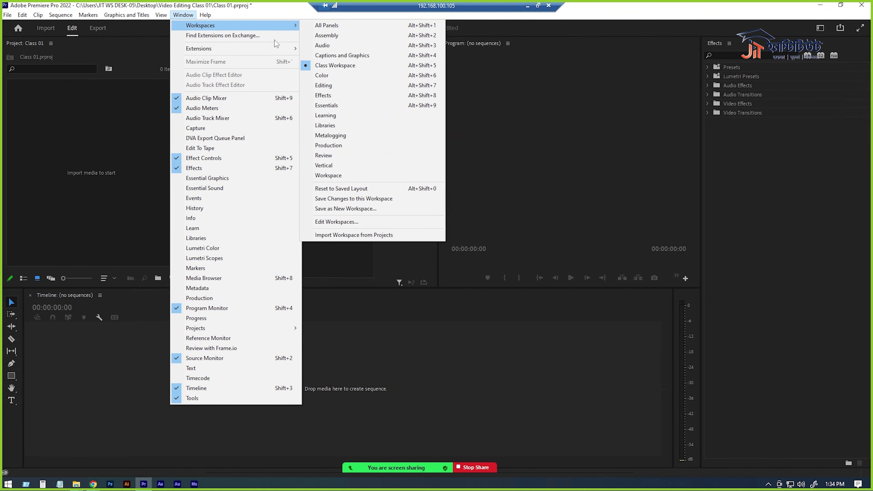
{"action": "left_click", "coordinate": [363, 216]}
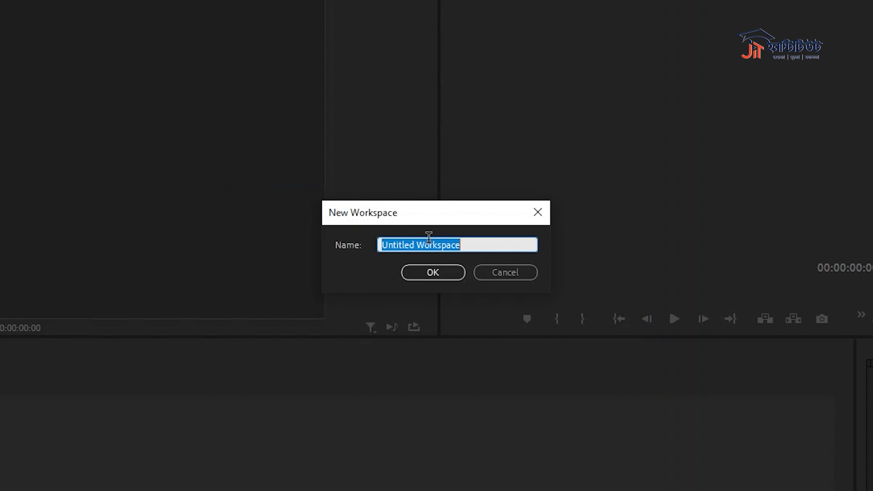
{"action": "left_click", "coordinate": [516, 277]}
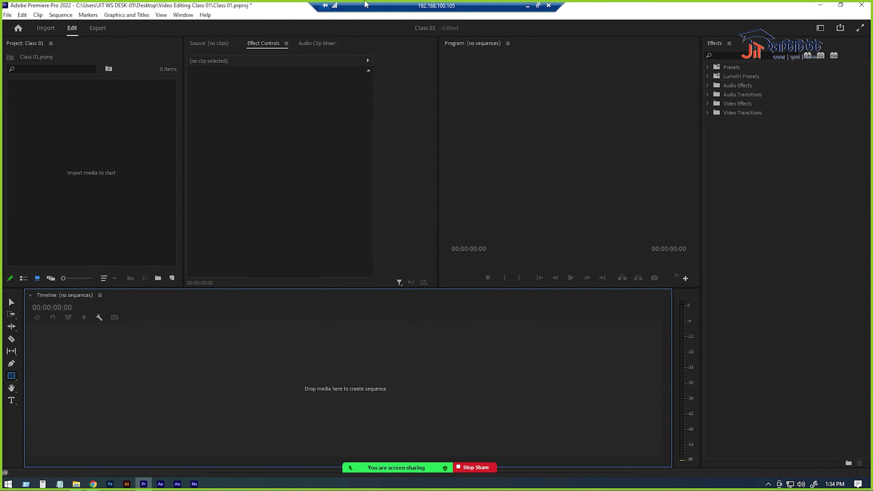
{"action": "left_click", "coordinate": [189, 16]}
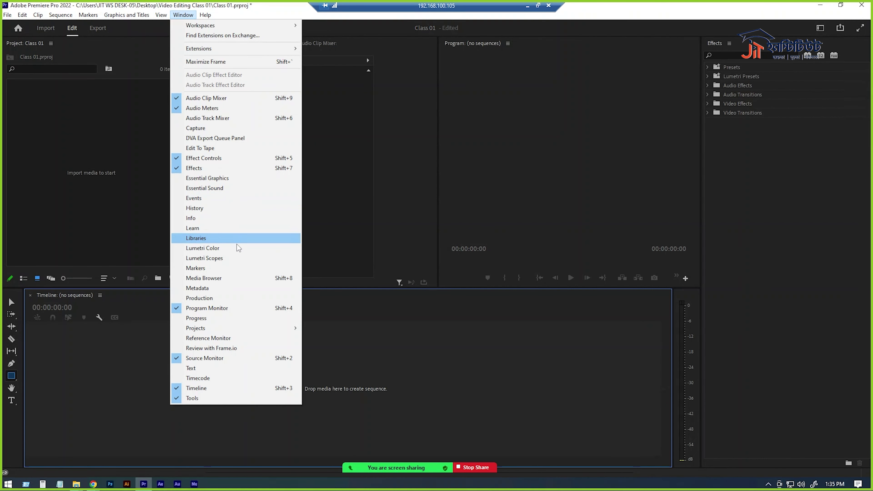
- Open Lumetri Color and dock it as a tab alongside Effects in the right-hand group
{"action": "left_click", "coordinate": [202, 248]}
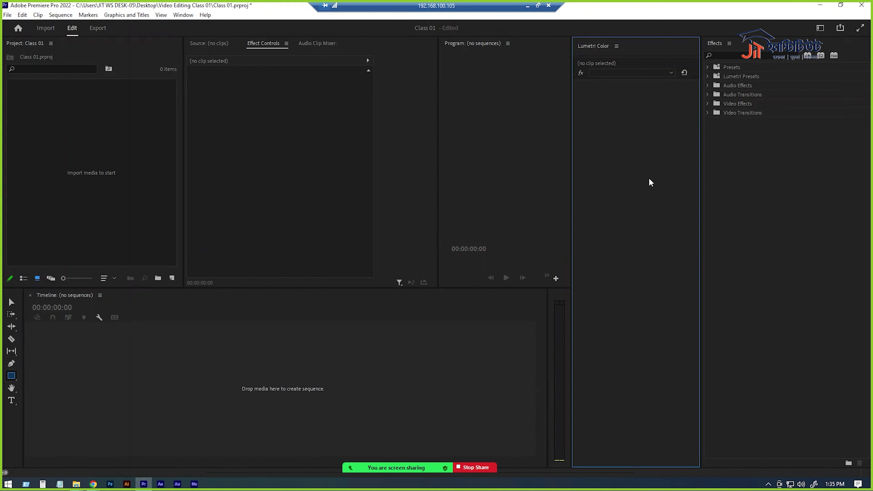
{"action": "mouse_move", "coordinate": [589, 41]}
{"action": "left_mouse_down"}
{"action": "mouse_move", "coordinate": [613, 98]}
{"action": "mouse_move", "coordinate": [771, 52]}
{"action": "left_mouse_up"}
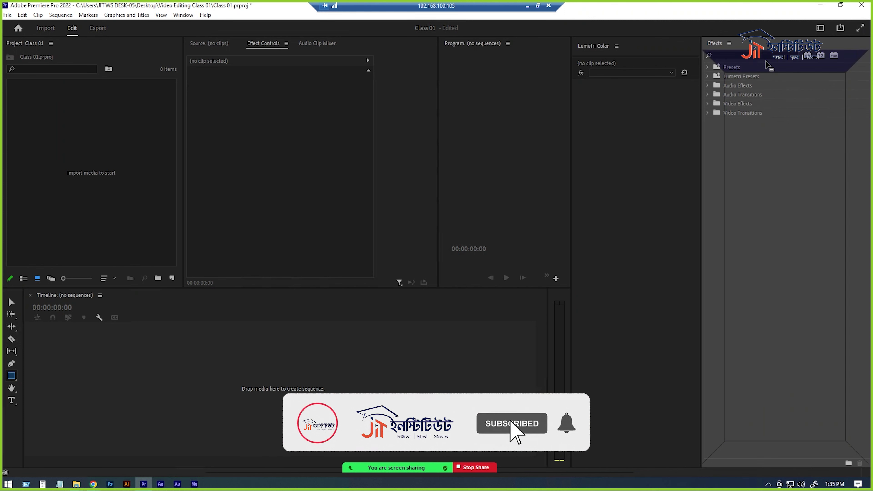
{"action": "mouse_move", "coordinate": [771, 52]}
{"action": "left_mouse_down"}
{"action": "mouse_move", "coordinate": [726, 48]}
{"action": "mouse_move", "coordinate": [825, 47]}
{"action": "mouse_move", "coordinate": [780, 45]}
{"action": "left_mouse_up"}
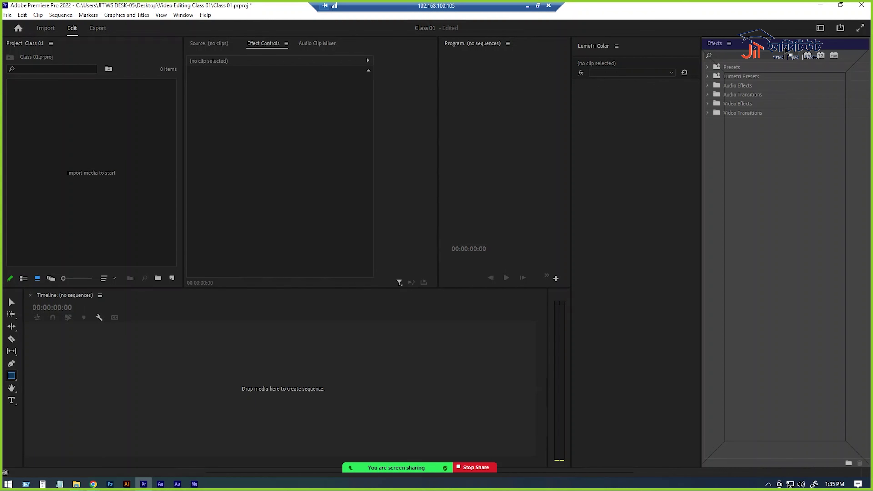
{"action": "left_click_drag", "start_coordinate": [785, 51], "coordinate": [785, 50]}
{"action": "left_click", "coordinate": [635, 43]}
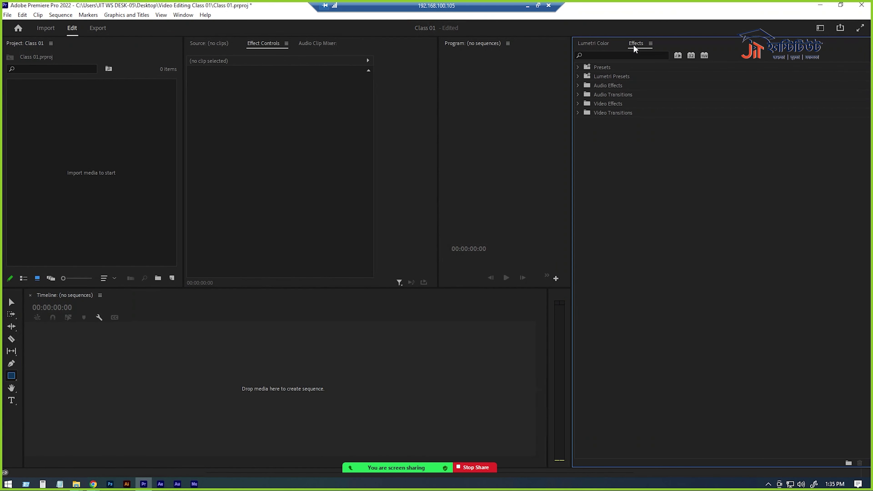
- Drag dividers to widen the Program monitor and Timeline, narrowing Lumetri Color and the audio meters
{"action": "left_click", "coordinate": [597, 48]}
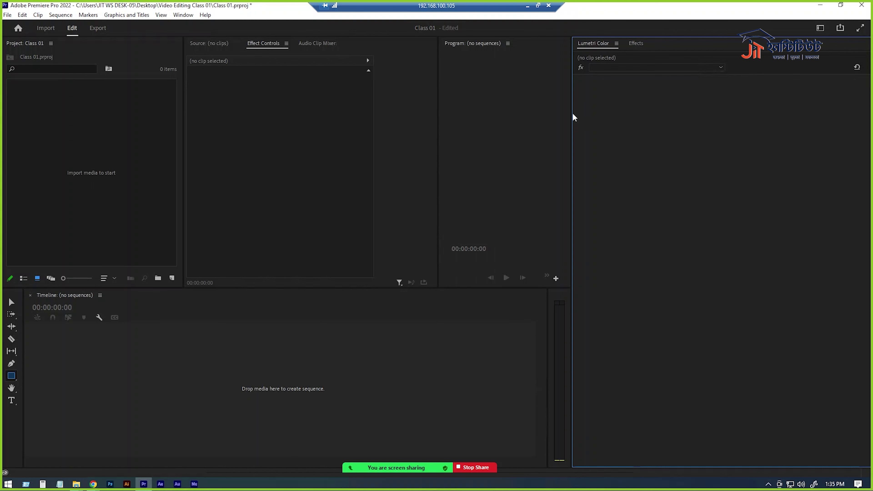
{"action": "left_click_drag", "start_coordinate": [572, 116], "coordinate": [727, 117]}
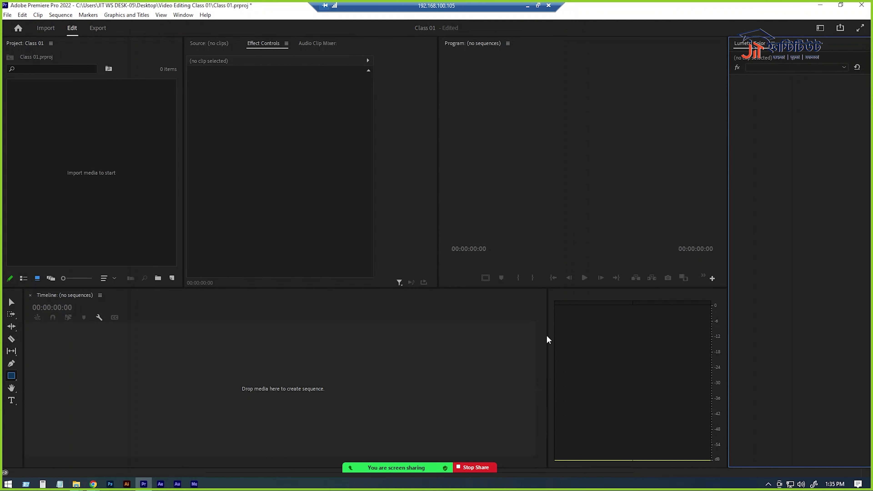
{"action": "left_click_drag", "start_coordinate": [547, 336], "coordinate": [700, 344]}
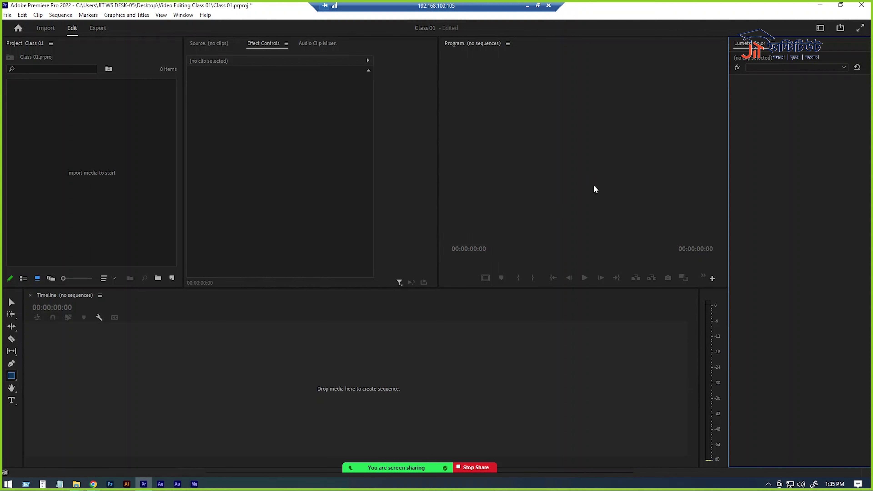
{"action": "left_click", "coordinate": [821, 28]}
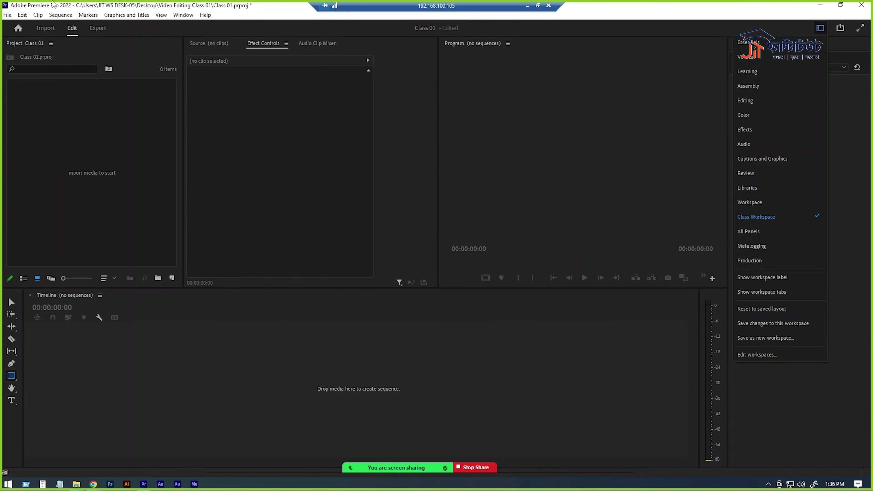
- Use Window > Workspaces > Save Changes to this Workspace to update Class Workspace
{"action": "left_click", "coordinate": [183, 15]}
{"action": "mouse_move", "coordinate": [225, 27]}
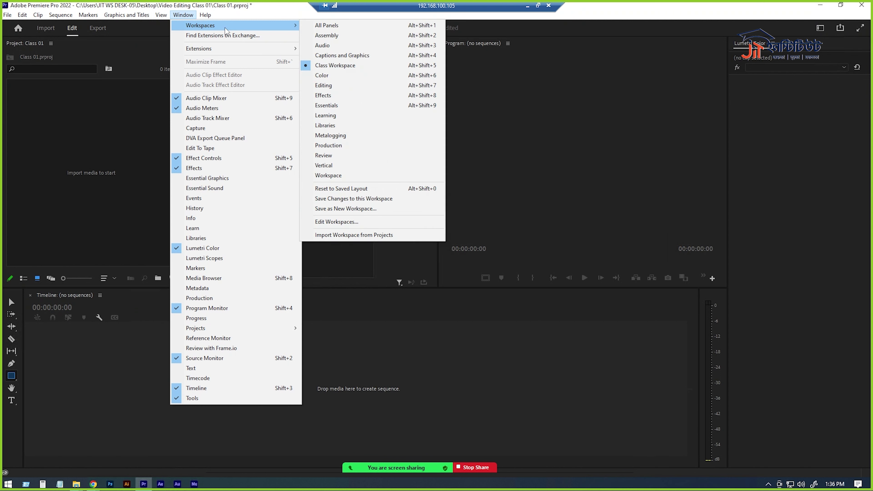
{"action": "left_click", "coordinate": [322, 200]}
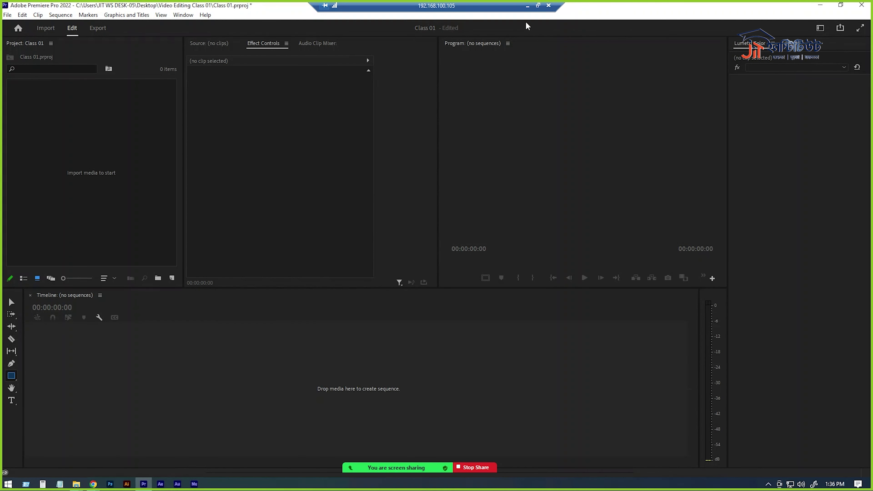
- Open Essential Graphics from the Window menu and dock it into the right-hand panel group
{"action": "left_click", "coordinate": [182, 17]}
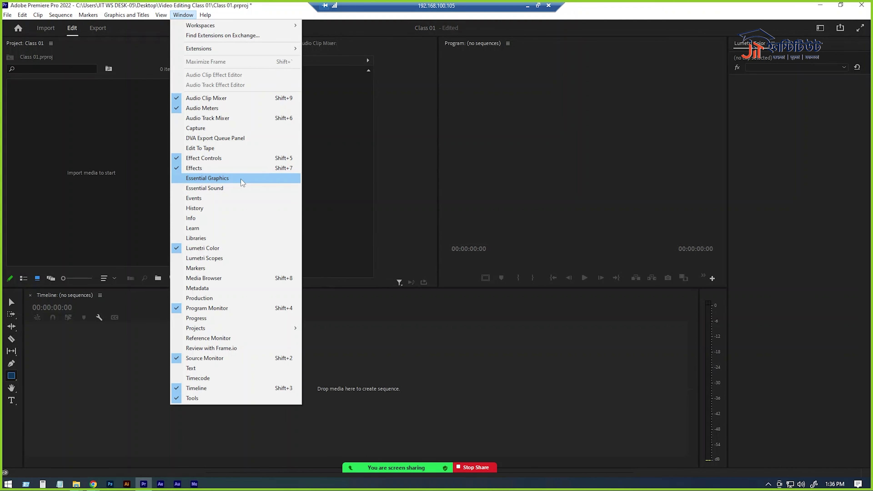
{"action": "left_click", "coordinate": [212, 179]}
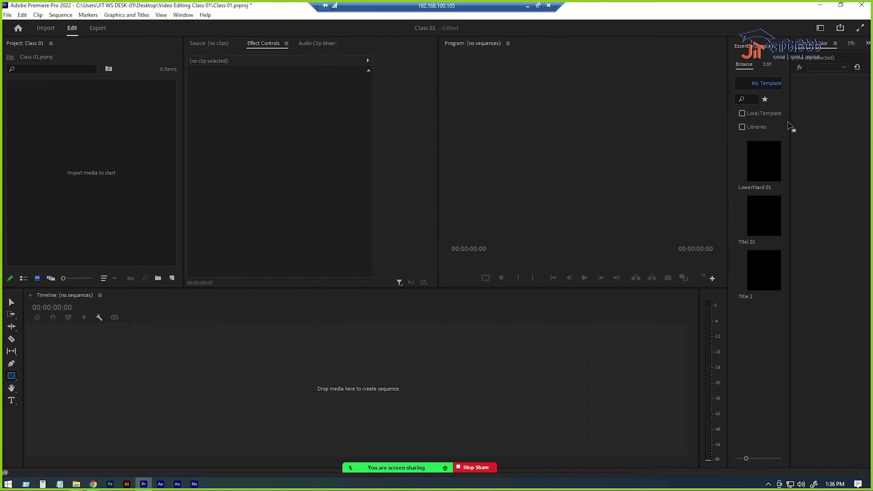
{"action": "left_click_drag", "start_coordinate": [789, 125], "coordinate": [837, 48]}
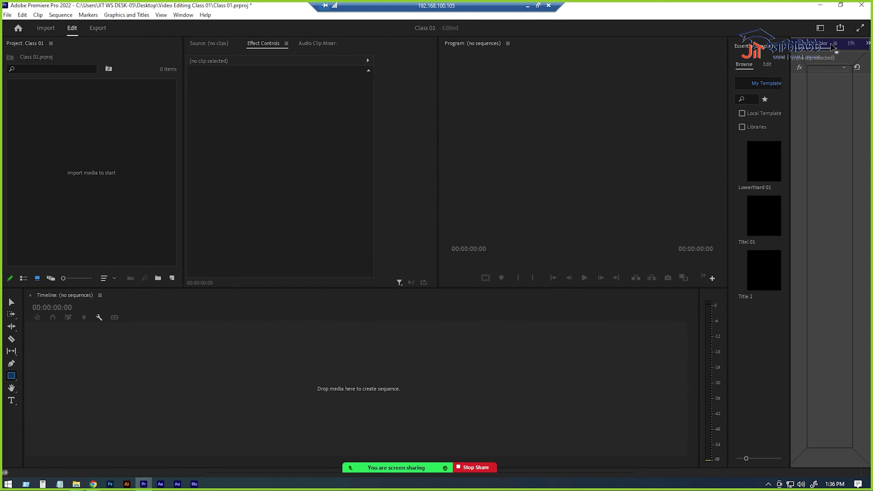
{"action": "left_click_drag", "start_coordinate": [835, 44], "coordinate": [839, 52]}
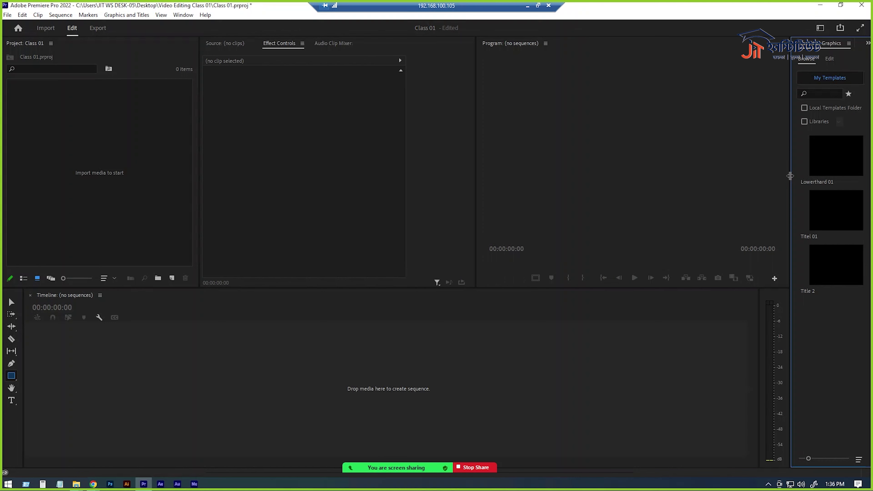
- Widen Essential Graphics and the Program monitor, narrow Project, and widen the audio meters to show dB
{"action": "left_click_drag", "start_coordinate": [790, 175], "coordinate": [735, 174]}
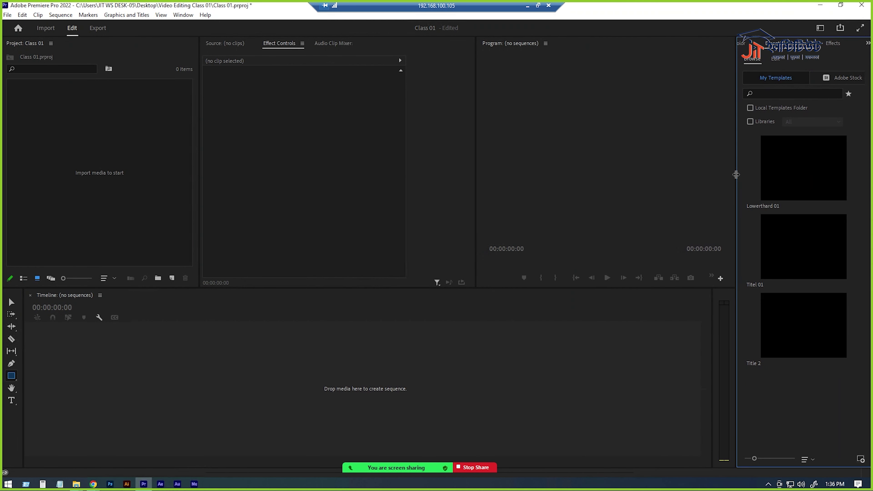
{"action": "left_click_drag", "start_coordinate": [476, 176], "coordinate": [405, 175]}
{"action": "left_click_drag", "start_coordinate": [201, 160], "coordinate": [124, 154]}
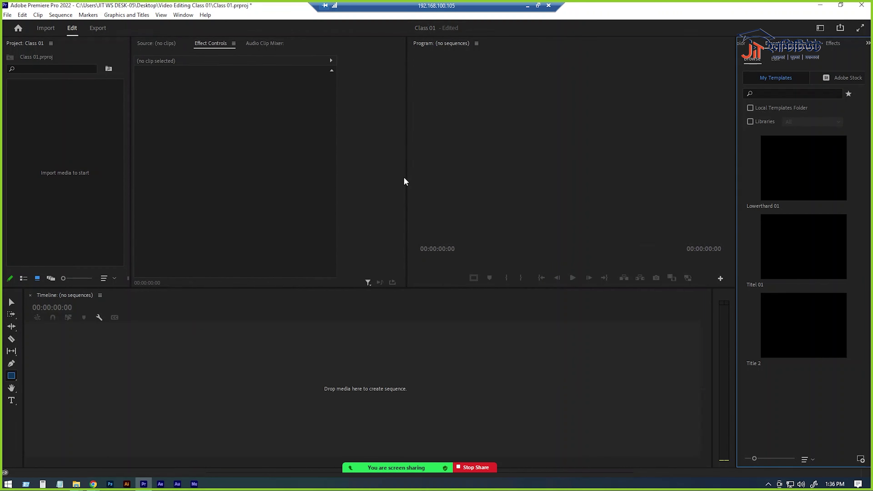
{"action": "left_click_drag", "start_coordinate": [405, 181], "coordinate": [398, 180]}
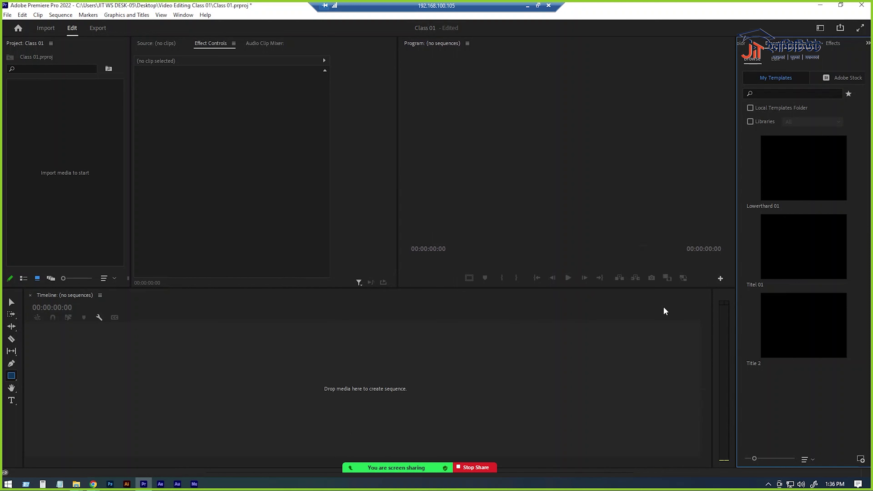
{"action": "left_click_drag", "start_coordinate": [711, 345], "coordinate": [709, 346]}
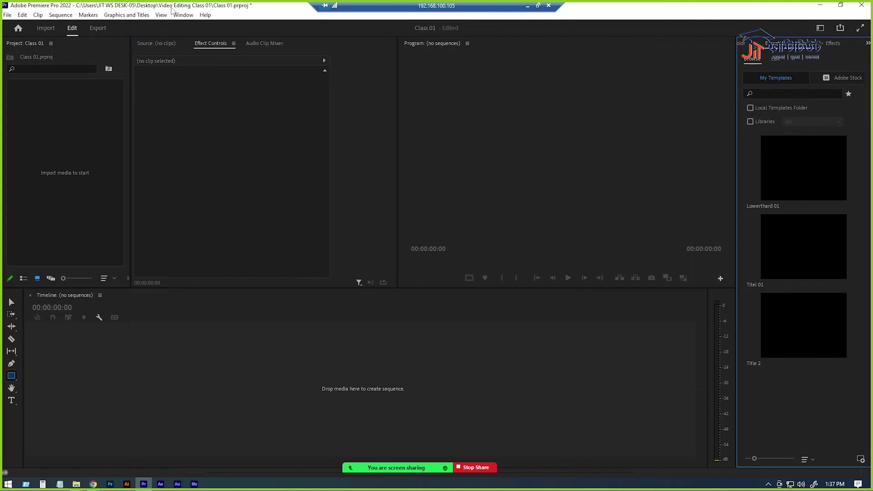
{"action": "left_click", "coordinate": [181, 16]}
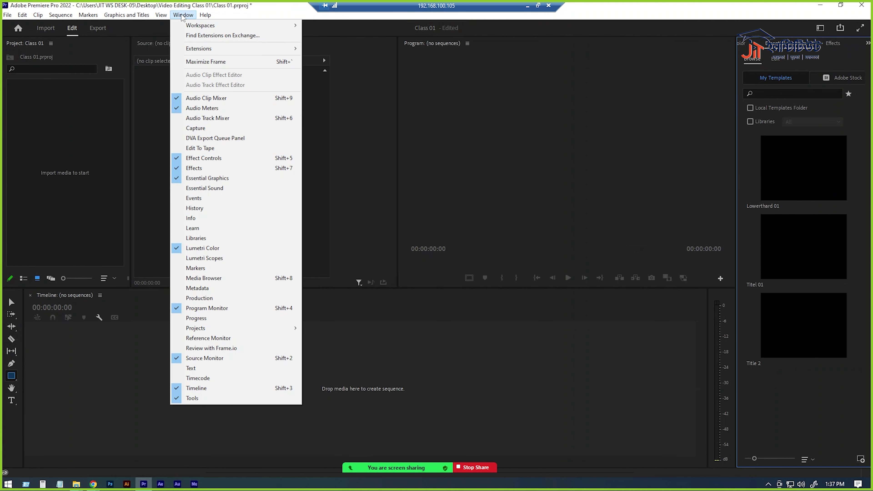
{"action": "mouse_move", "coordinate": [202, 25]}
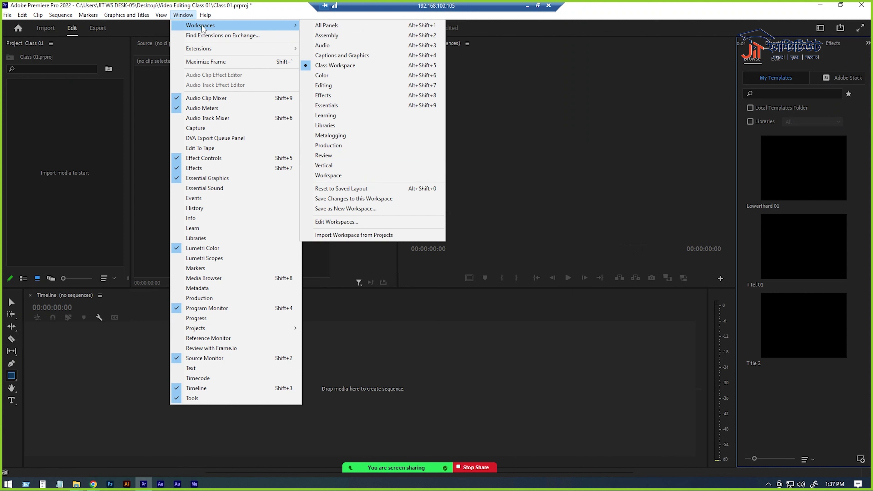
{"action": "left_click", "coordinate": [353, 208]}
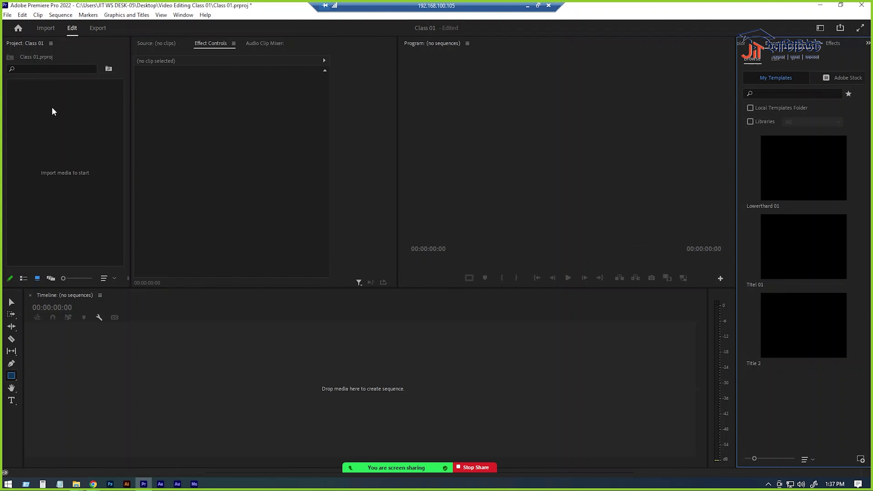
- Widen the Project panel and add an empty bin named 'Class 1' to the Class 01 project
{"action": "left_click_drag", "start_coordinate": [131, 138], "coordinate": [146, 141]}
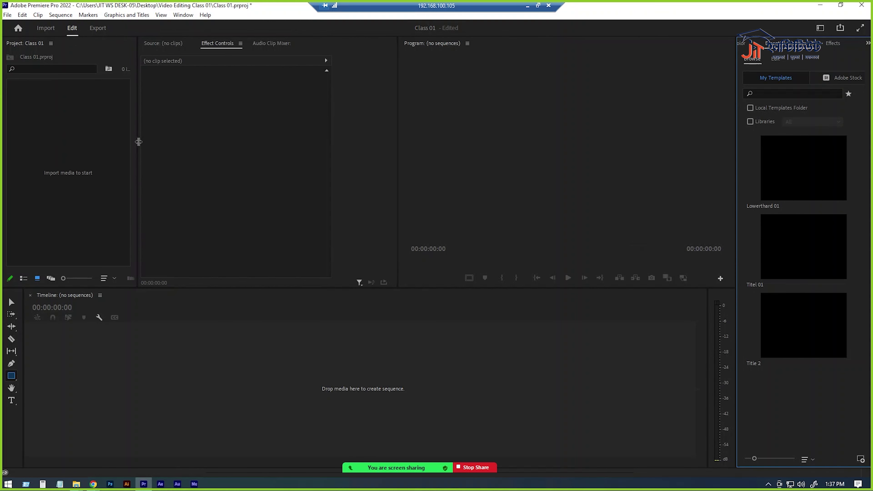
{"action": "right_click", "coordinate": [83, 117]}
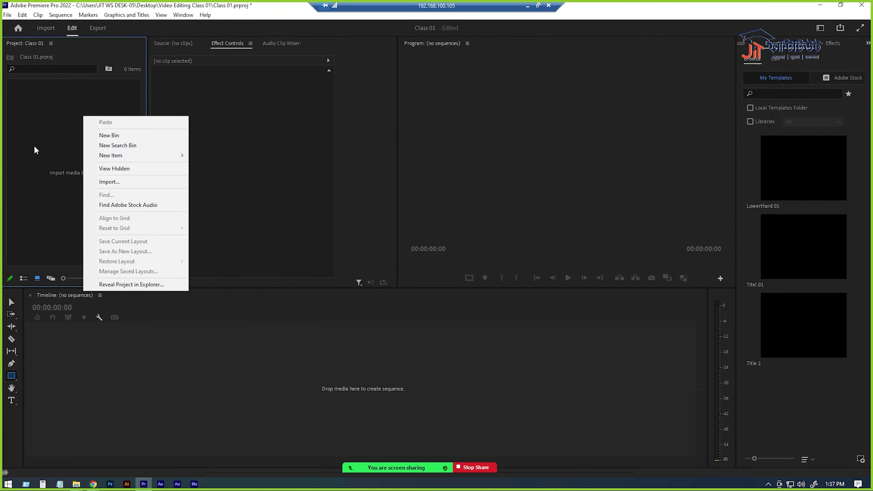
{"action": "right_click", "coordinate": [43, 115]}
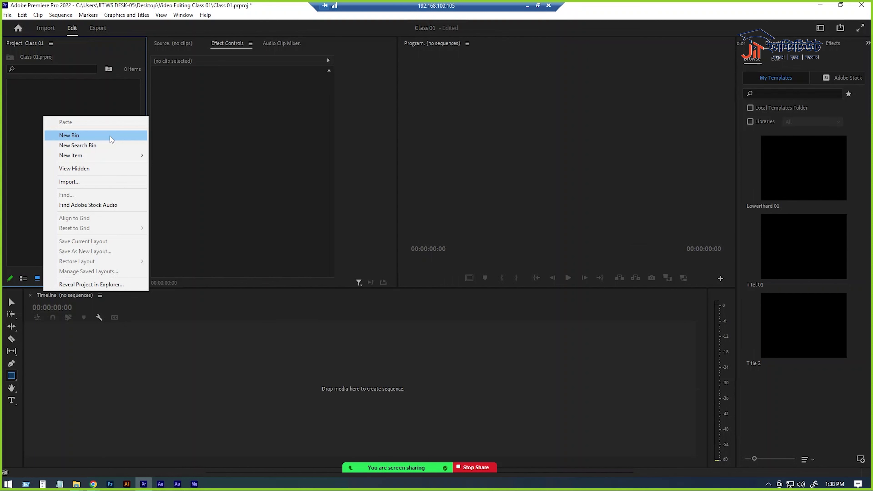
{"action": "left_click", "coordinate": [110, 136]}
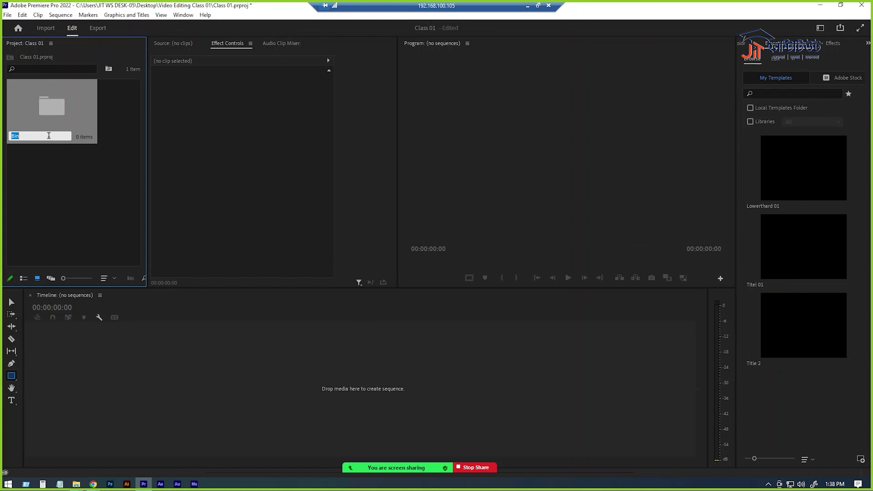
{"action": "key", "text": "BackSpace"}
{"action": "key", "text": "BackSpace"}
{"action": "type", "text": "Class"}
{"action": "key", "text": "Return"}
{"action": "right_click", "coordinate": [113, 169]}
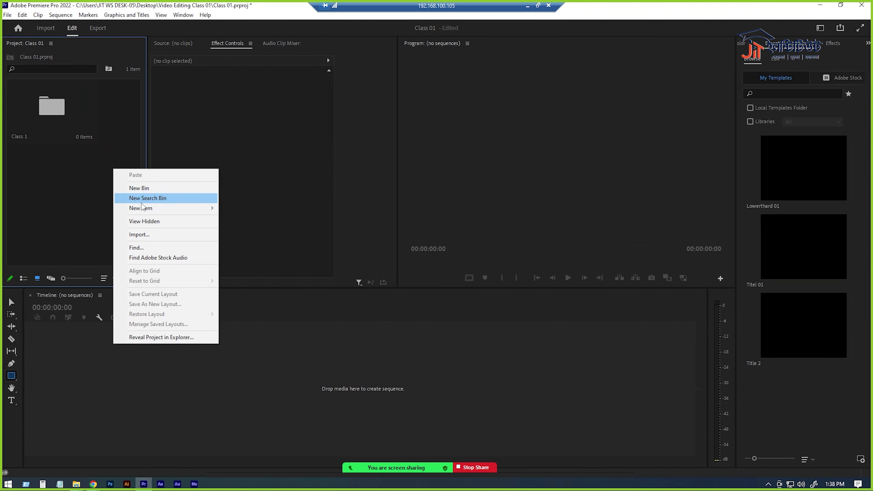
{"action": "left_click", "coordinate": [160, 200]}
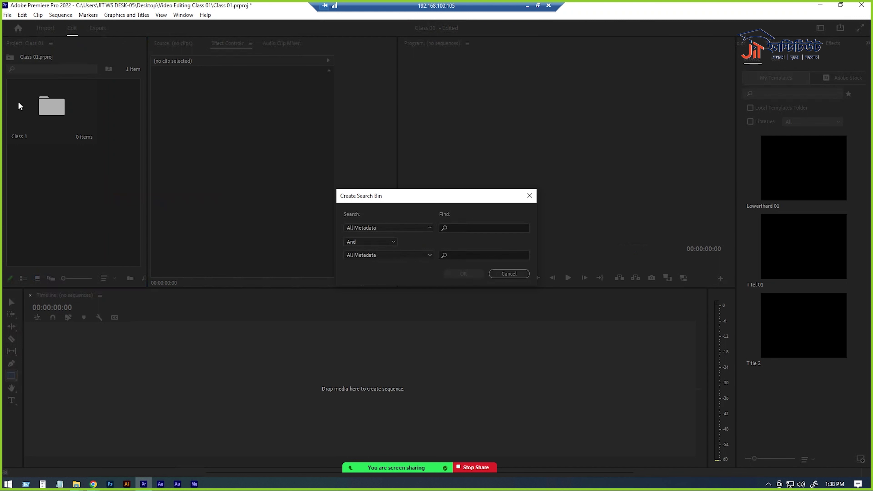
{"action": "left_click", "coordinate": [497, 224]}
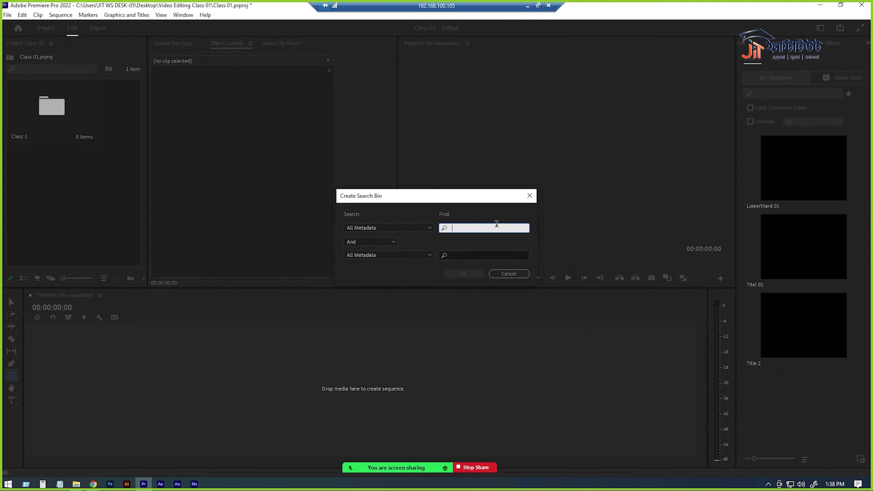
{"action": "left_click", "coordinate": [374, 243]}
{"action": "left_click", "coordinate": [486, 223]}
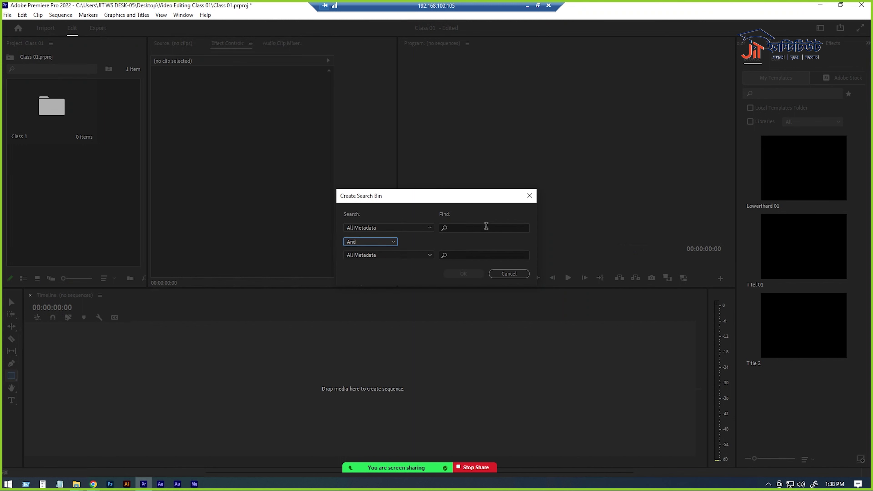
{"action": "left_click", "coordinate": [486, 227]}
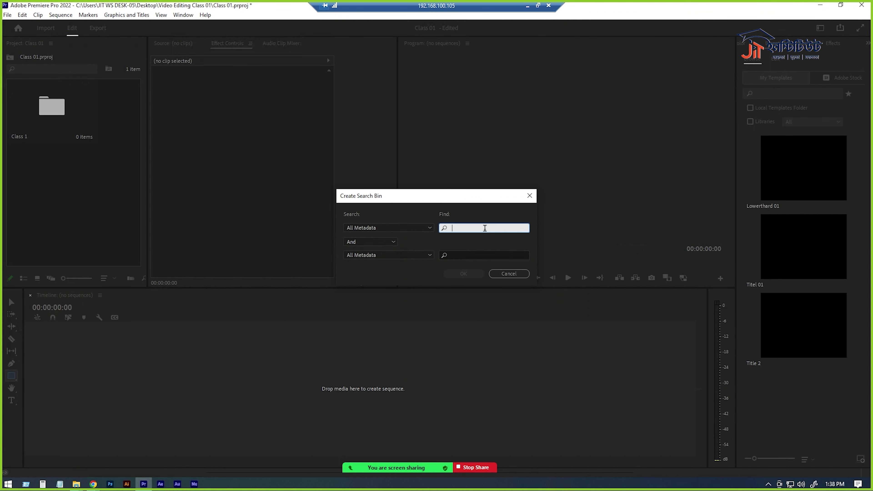
{"action": "left_click", "coordinate": [514, 273]}
{"action": "right_click", "coordinate": [84, 205]}
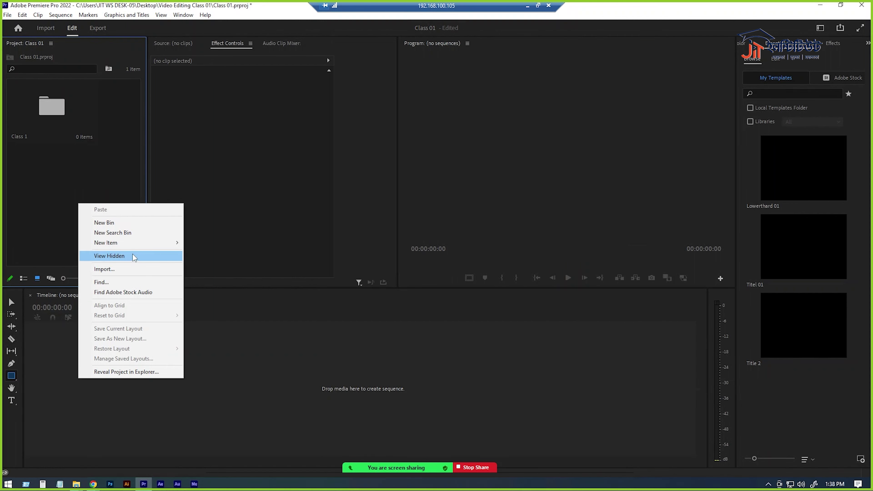
{"action": "mouse_move", "coordinate": [129, 244]}
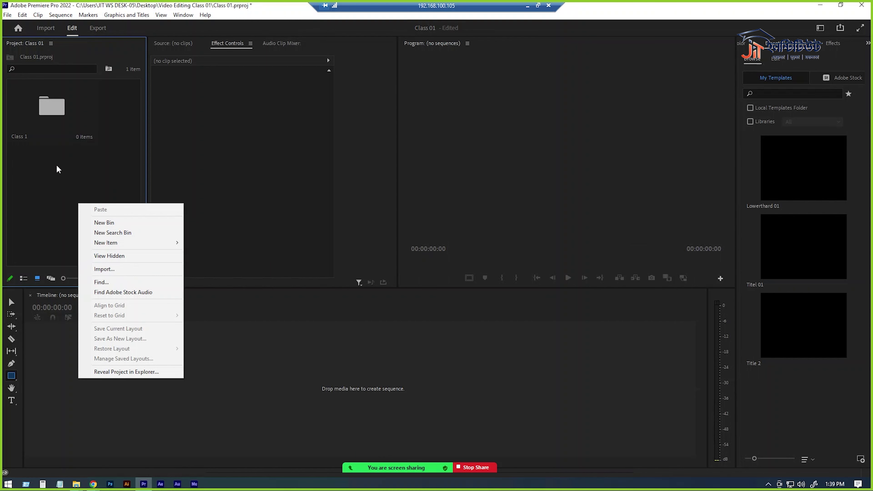
{"action": "left_click", "coordinate": [35, 104]}
{"action": "key", "text": "Delete"}
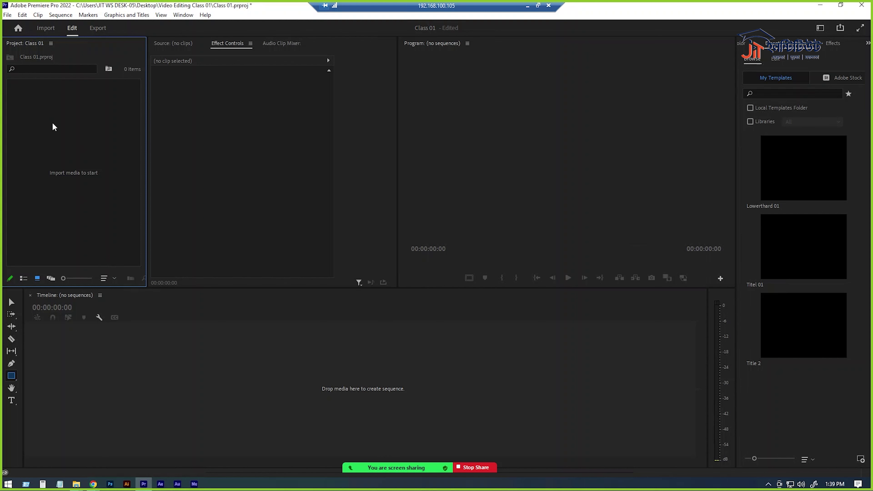
{"action": "key", "text": "ctrl+z"}
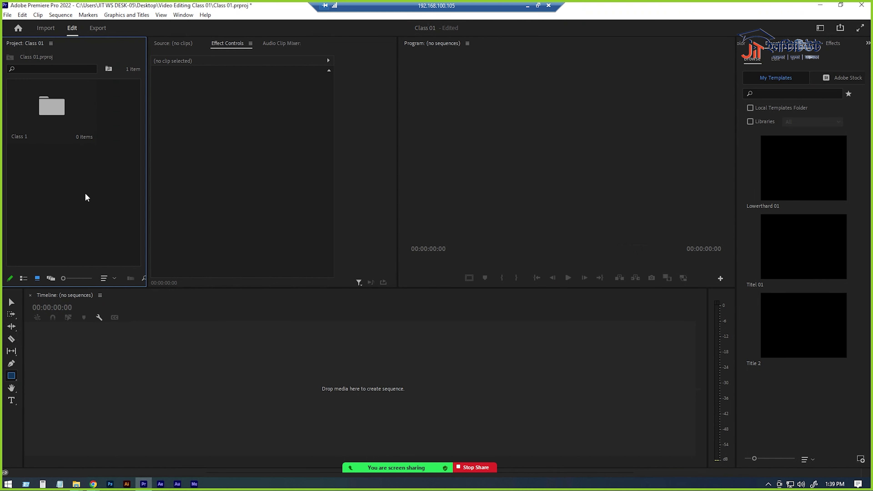
{"action": "right_click", "coordinate": [74, 114]}
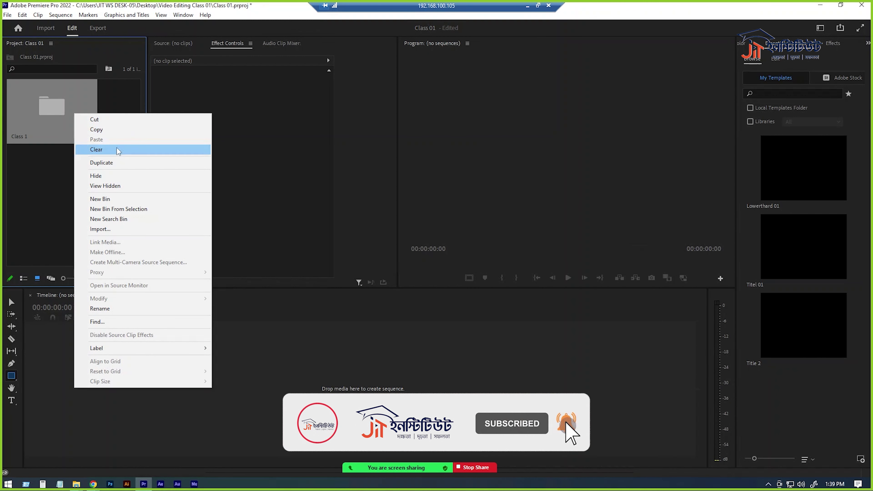
- Clear the Class 1 bin, import Pexels Videos 2402369.mp4 from Downloads, then delete it, leaving 0 items
{"action": "left_click", "coordinate": [123, 149]}
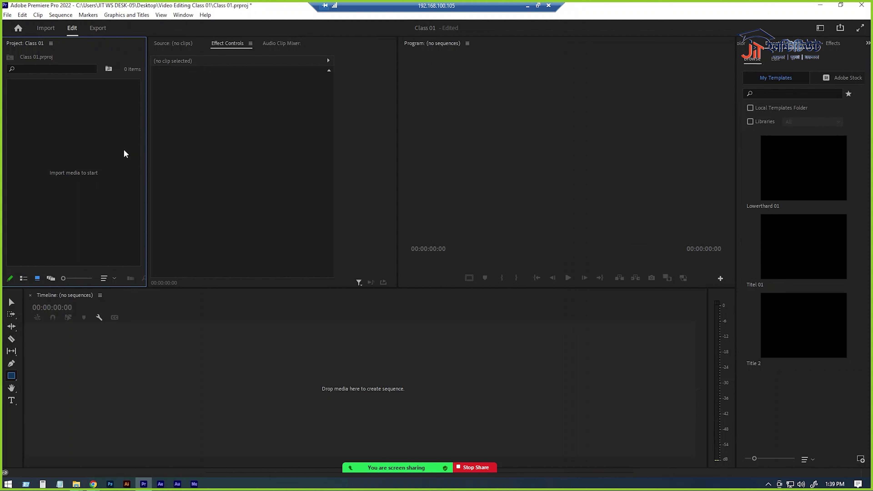
{"action": "right_click", "coordinate": [44, 137]}
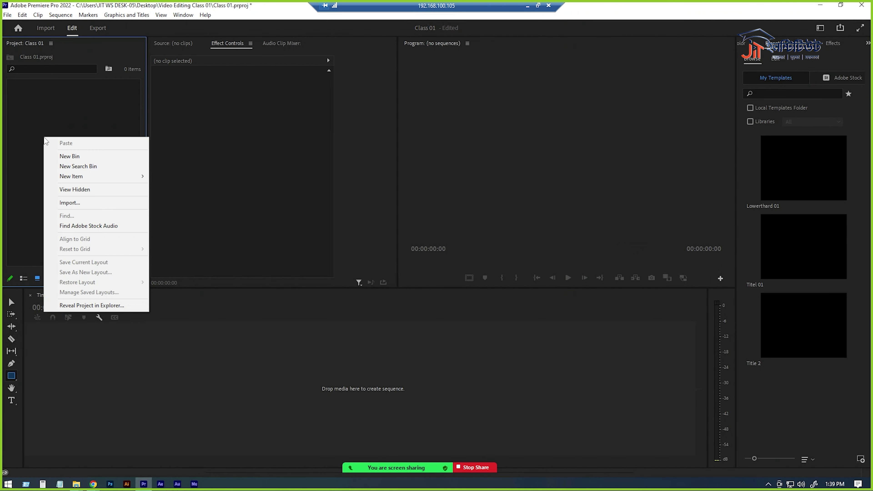
{"action": "right_click", "coordinate": [29, 97]}
{"action": "left_click", "coordinate": [78, 162]}
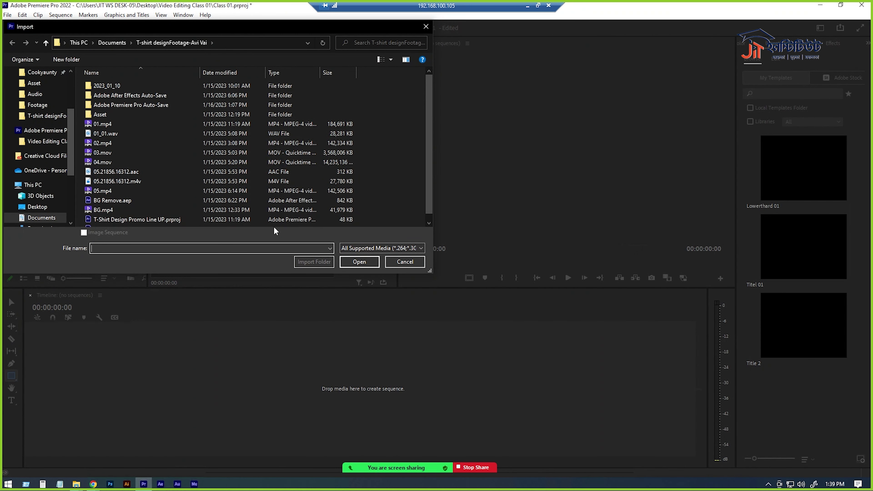
{"action": "scroll", "coordinate": [19, 185], "scroll_direction": "down", "scroll_amount": 4}
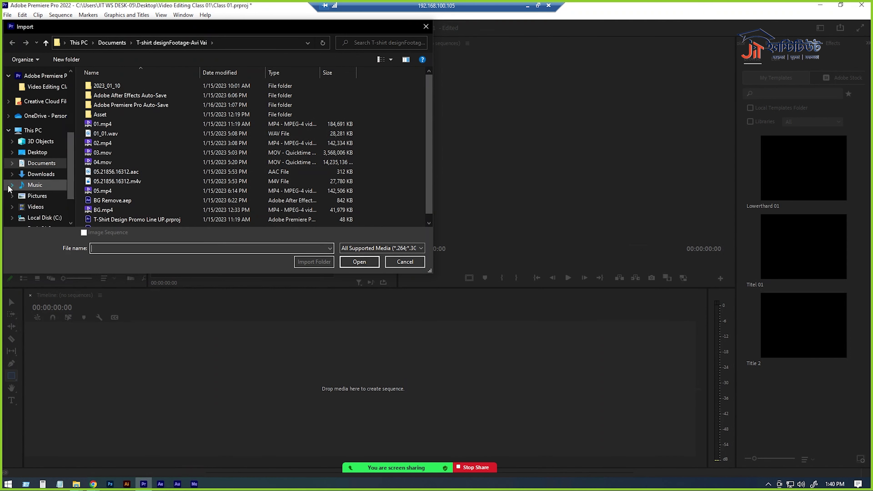
{"action": "scroll", "coordinate": [19, 186], "scroll_direction": "up", "scroll_amount": 4}
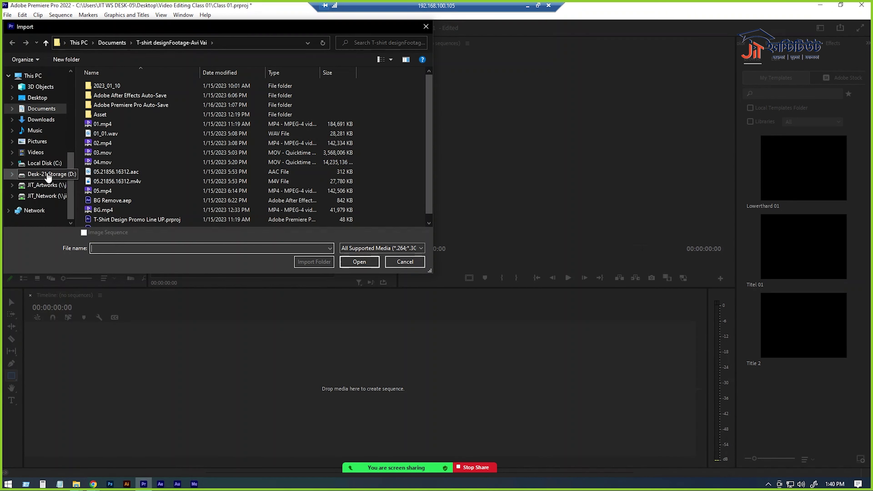
{"action": "left_click", "coordinate": [41, 102]}
{"action": "left_click", "coordinate": [104, 110]}
{"action": "left_click", "coordinate": [369, 264]}
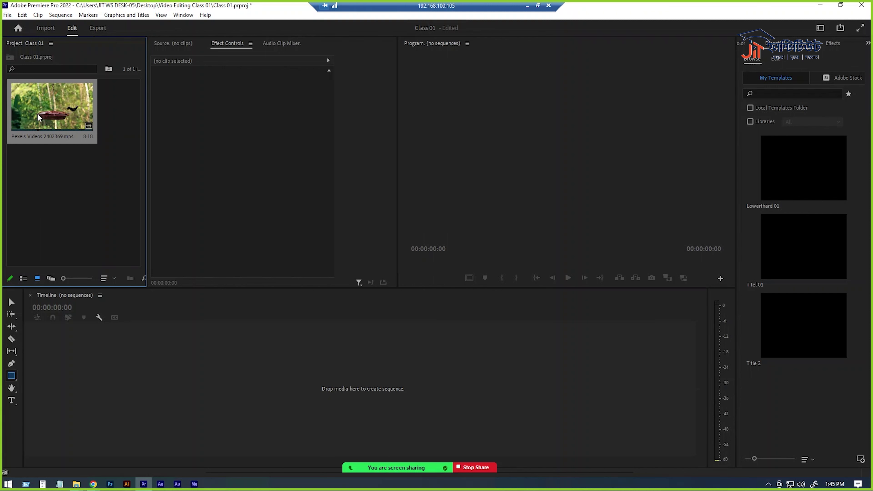
{"action": "key", "text": "Delete"}
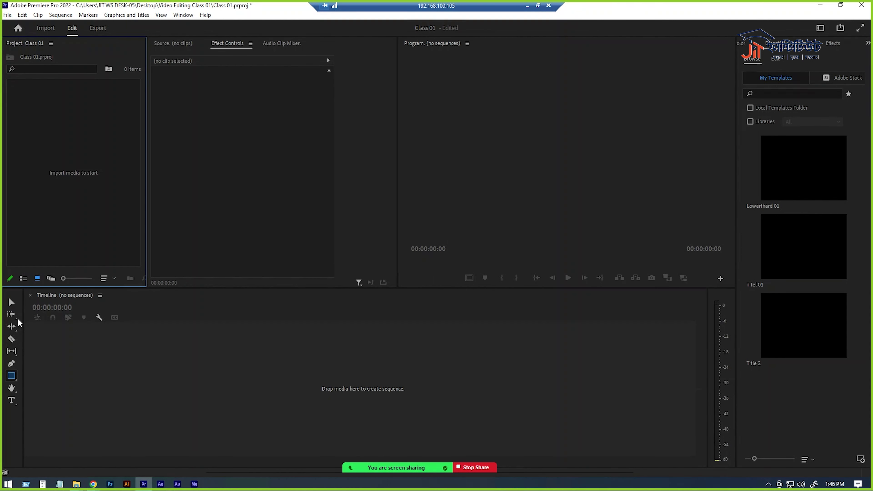
- Drag Pexels Videos 2402369.mp4 from File Explorer's Downloads folder into Premiere's Project panel
{"action": "mouse_move", "coordinate": [76, 483]}
{"action": "left_click", "coordinate": [94, 451]}
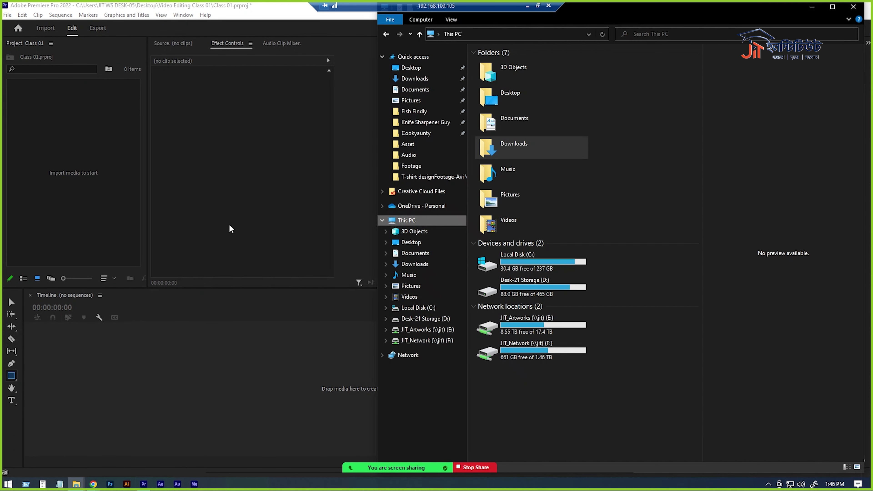
{"action": "left_click", "coordinate": [414, 78]}
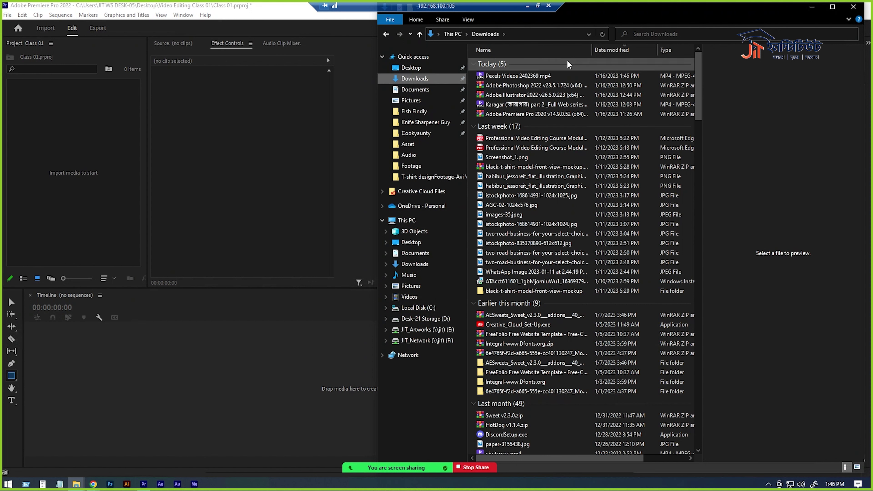
{"action": "left_click", "coordinate": [514, 76]}
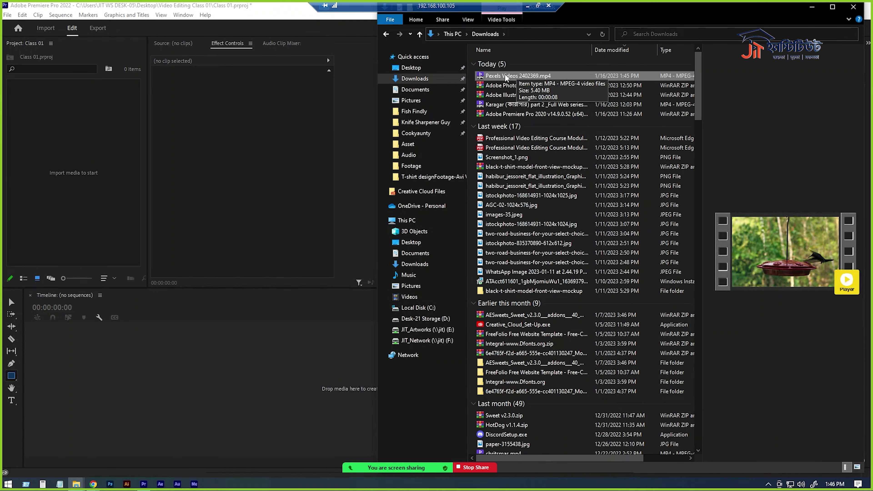
{"action": "mouse_move", "coordinate": [501, 79]}
{"action": "left_mouse_down"}
{"action": "mouse_move", "coordinate": [112, 211]}
{"action": "mouse_move", "coordinate": [70, 136]}
{"action": "left_mouse_up"}
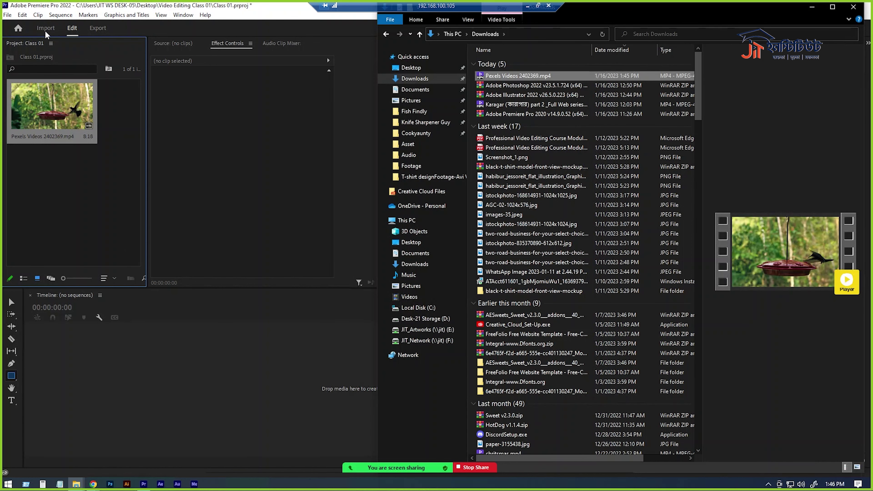
{"action": "right_click", "coordinate": [104, 177]}
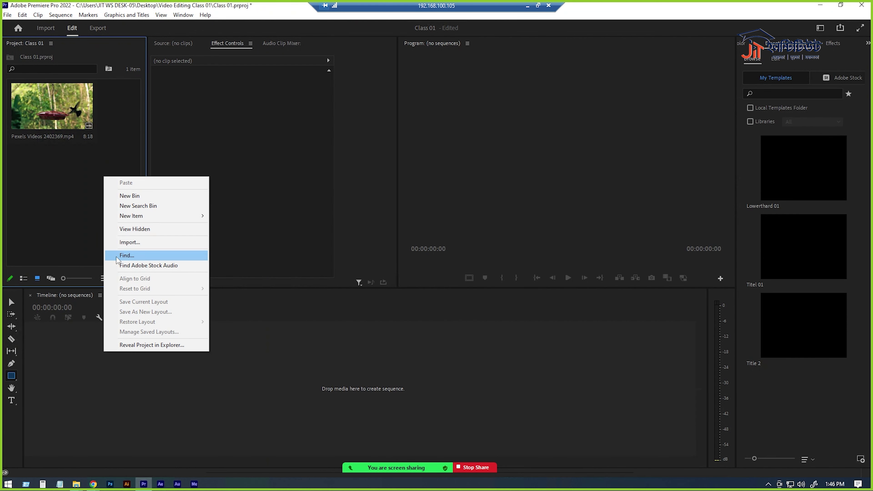
{"action": "left_click", "coordinate": [132, 54]}
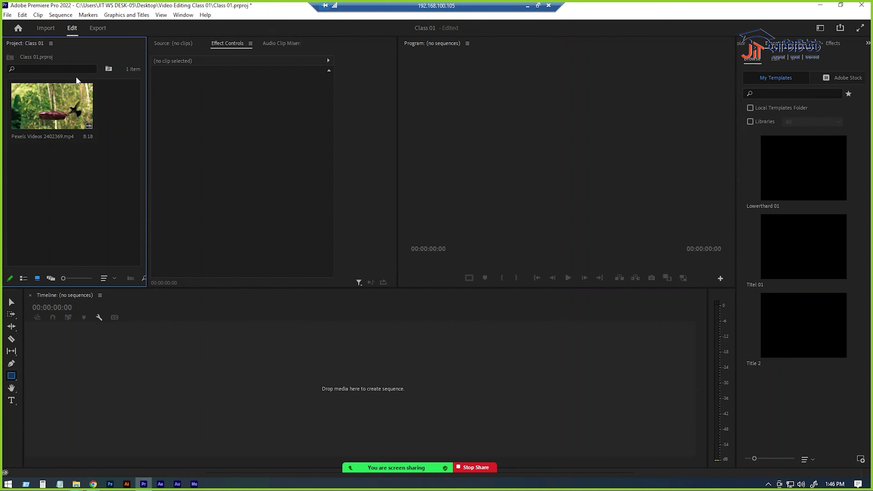
{"action": "left_click", "coordinate": [76, 92]}
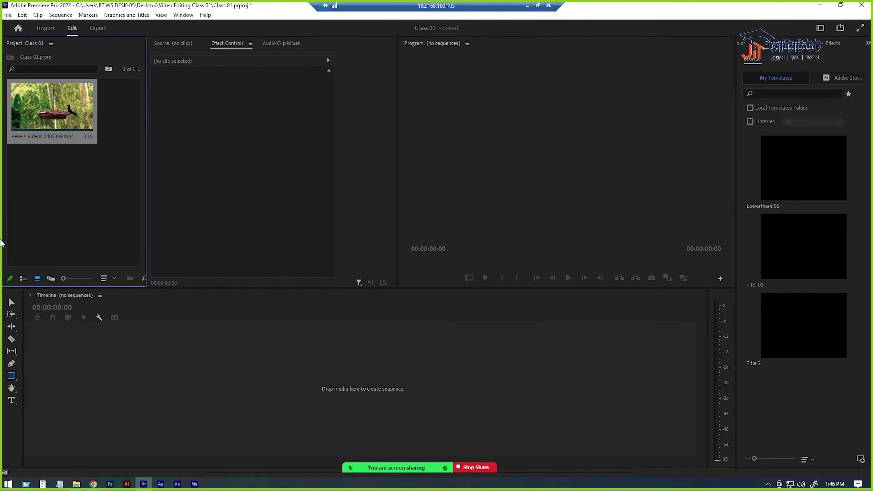
{"action": "key", "text": "Delete"}
{"action": "left_click", "coordinate": [8, 15]}
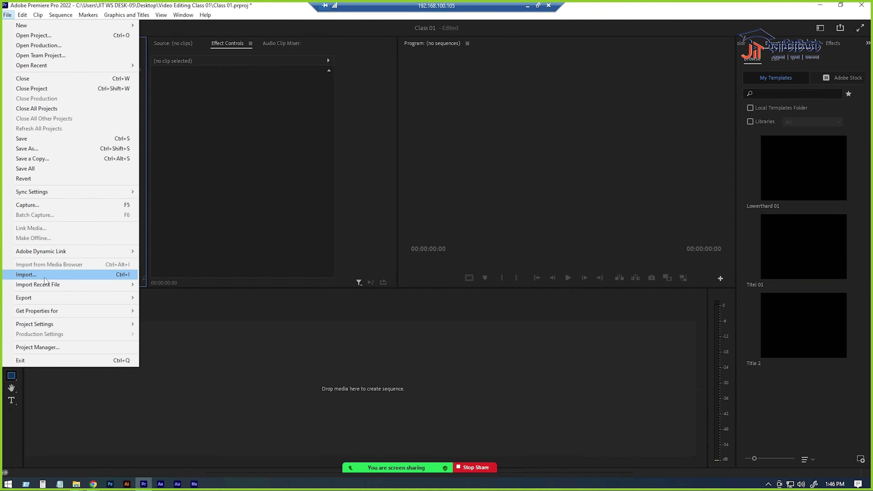
{"action": "left_click", "coordinate": [63, 278]}
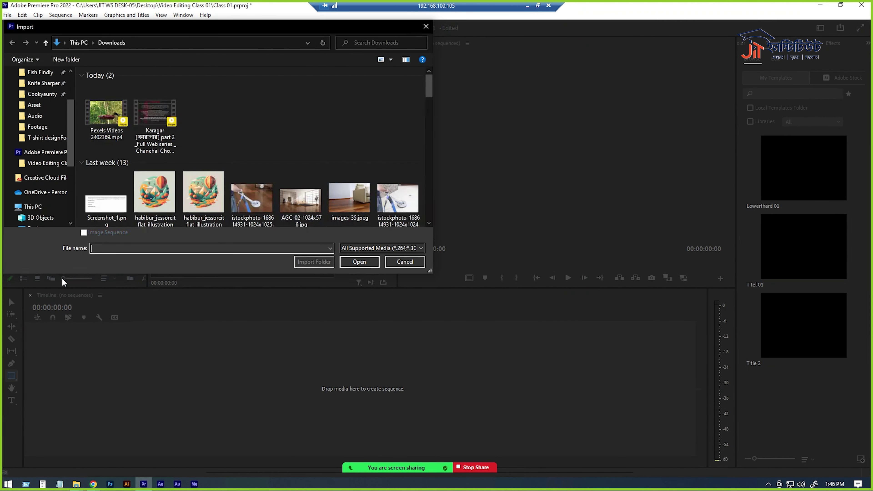
{"action": "double_click", "coordinate": [108, 114]}
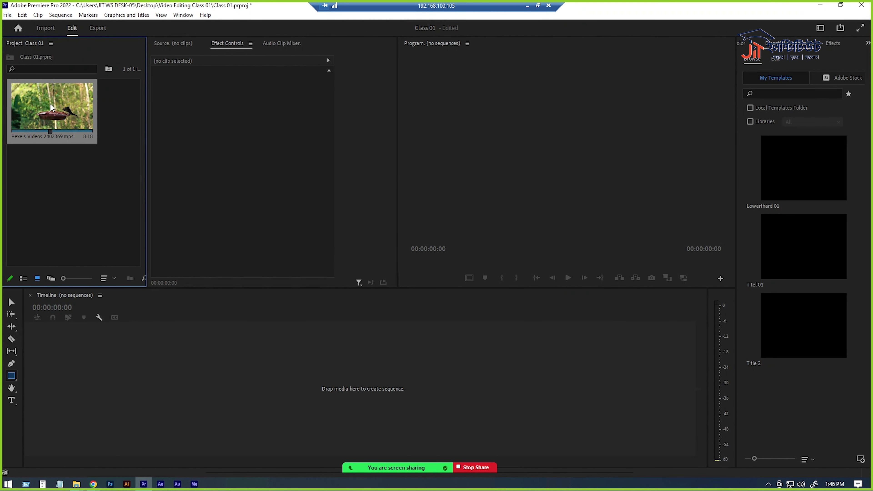
{"action": "key", "text": "Delete"}
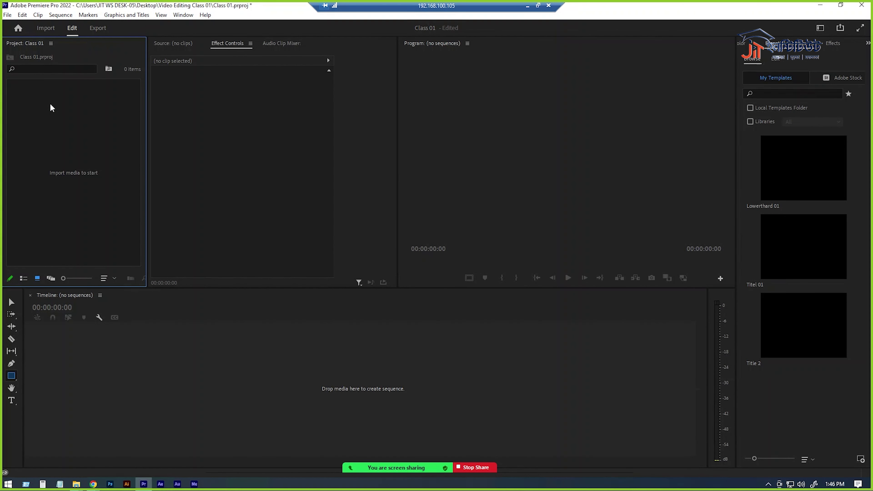
{"action": "double_click", "coordinate": [39, 153]}
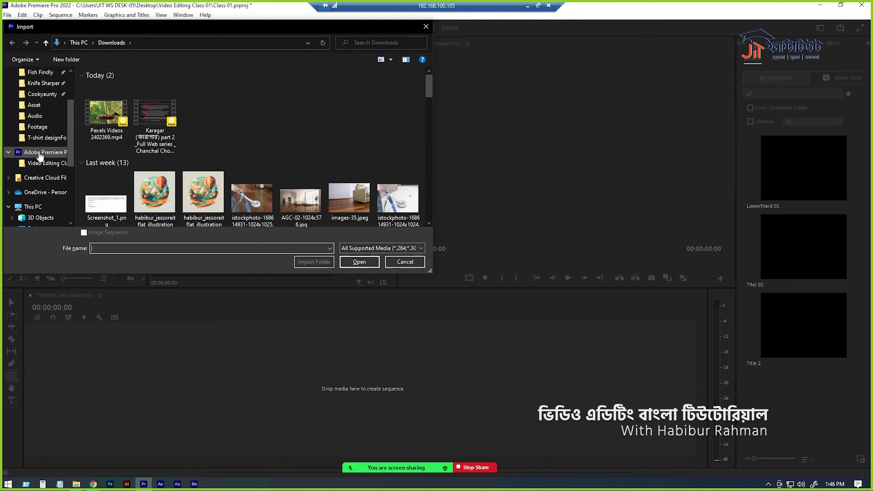
{"action": "double_click", "coordinate": [103, 124]}
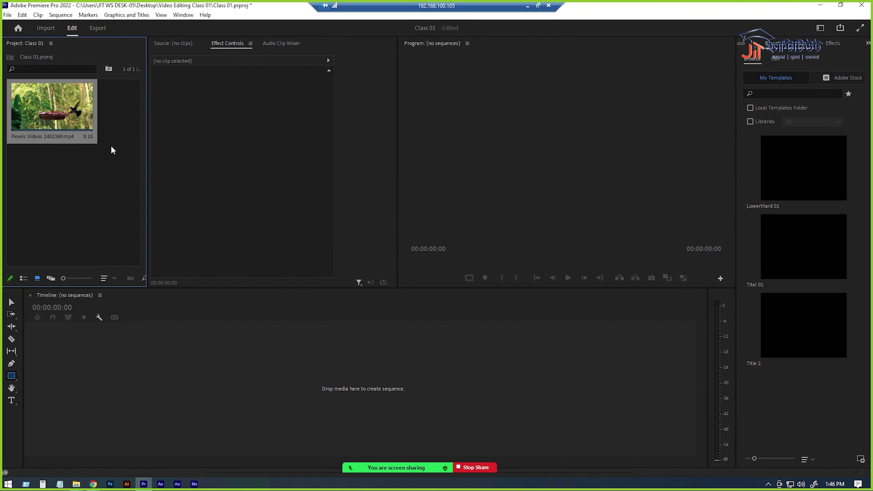